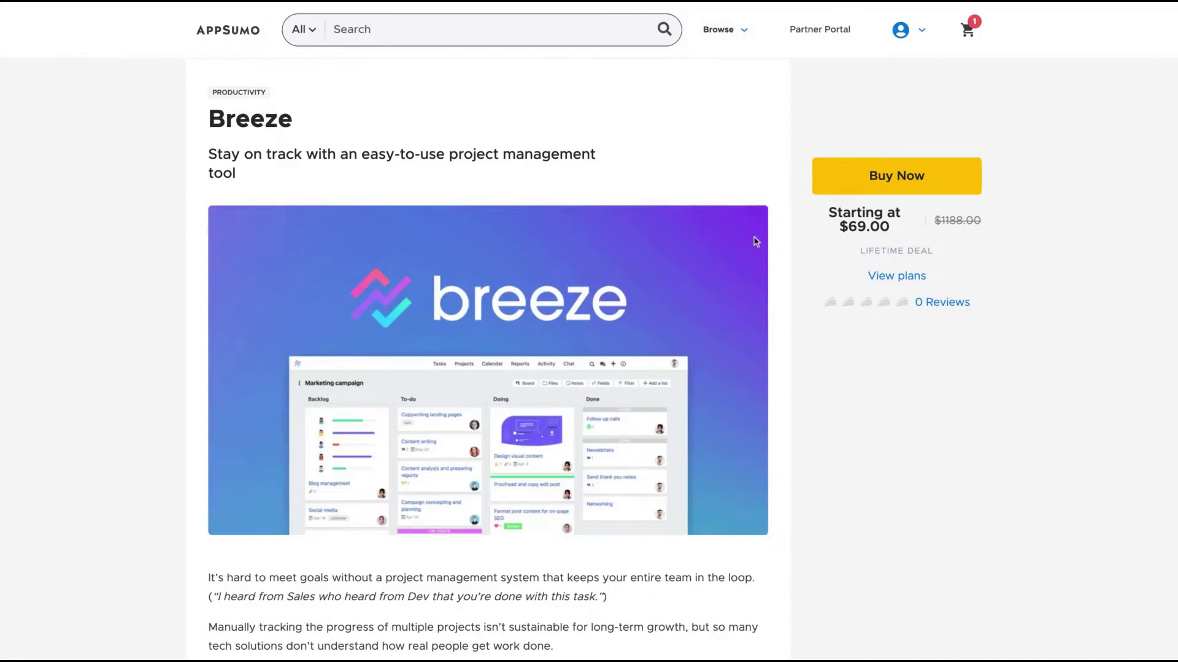
Scroll the Breeze AppSumo deal page past TL;DR and feature images to Plans and Features, starting at $69.00
scroll(755, 241, "down", 10)
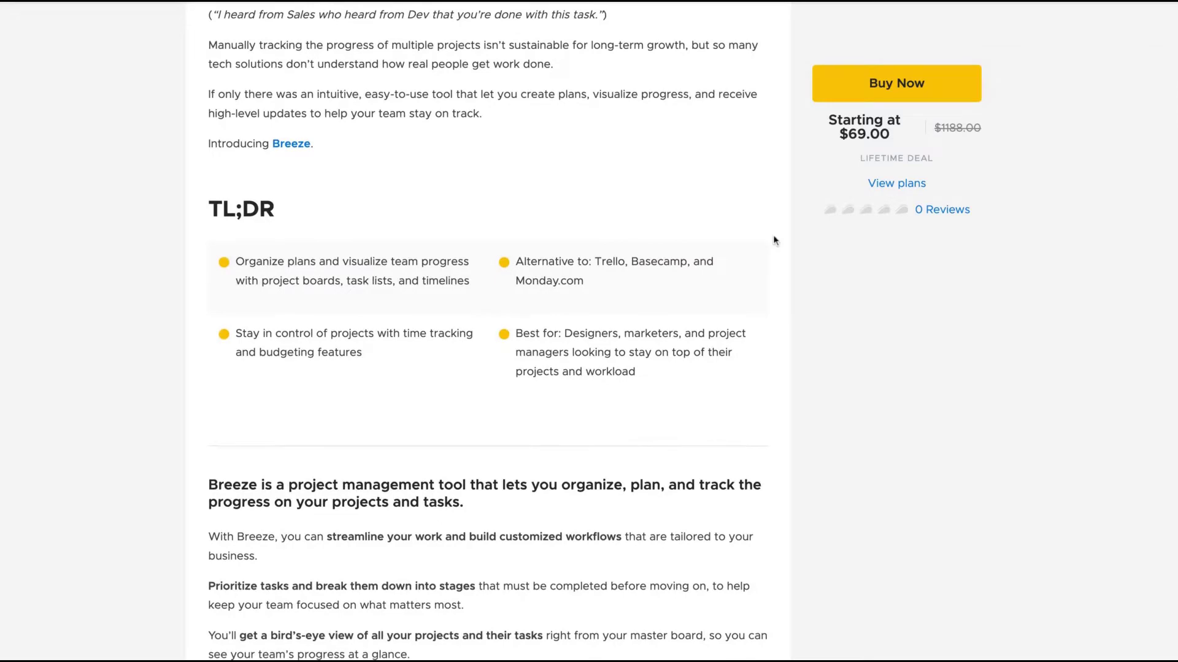
scroll(774, 240, "down", 1)
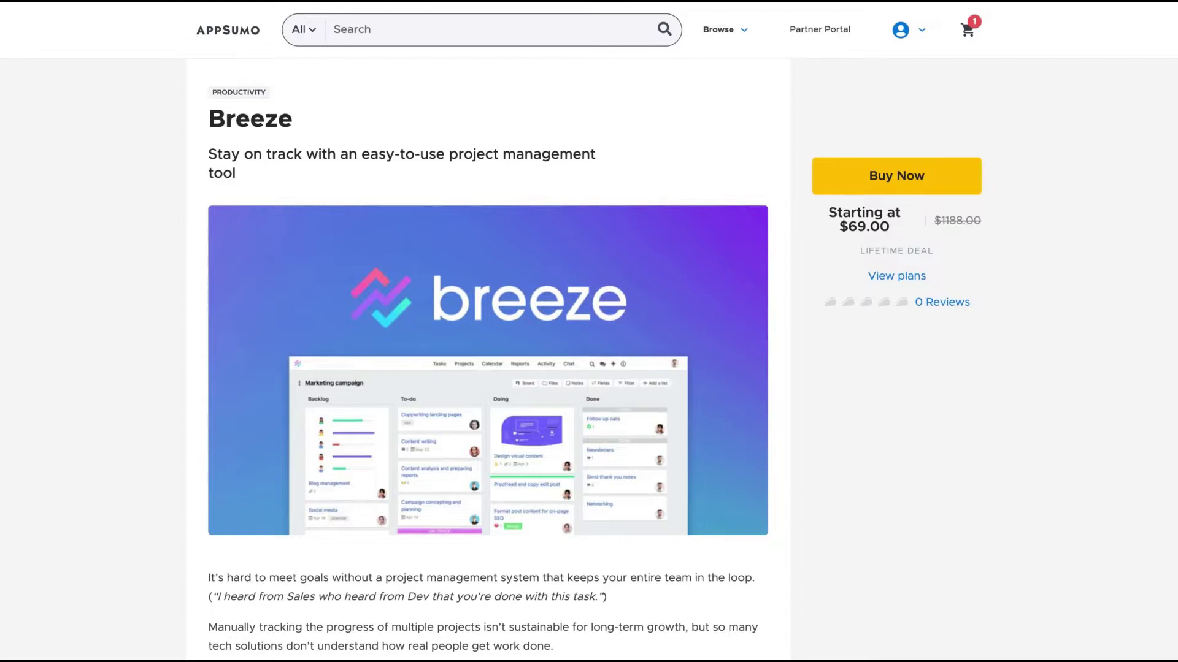
scroll(725, 501, "down", 10)
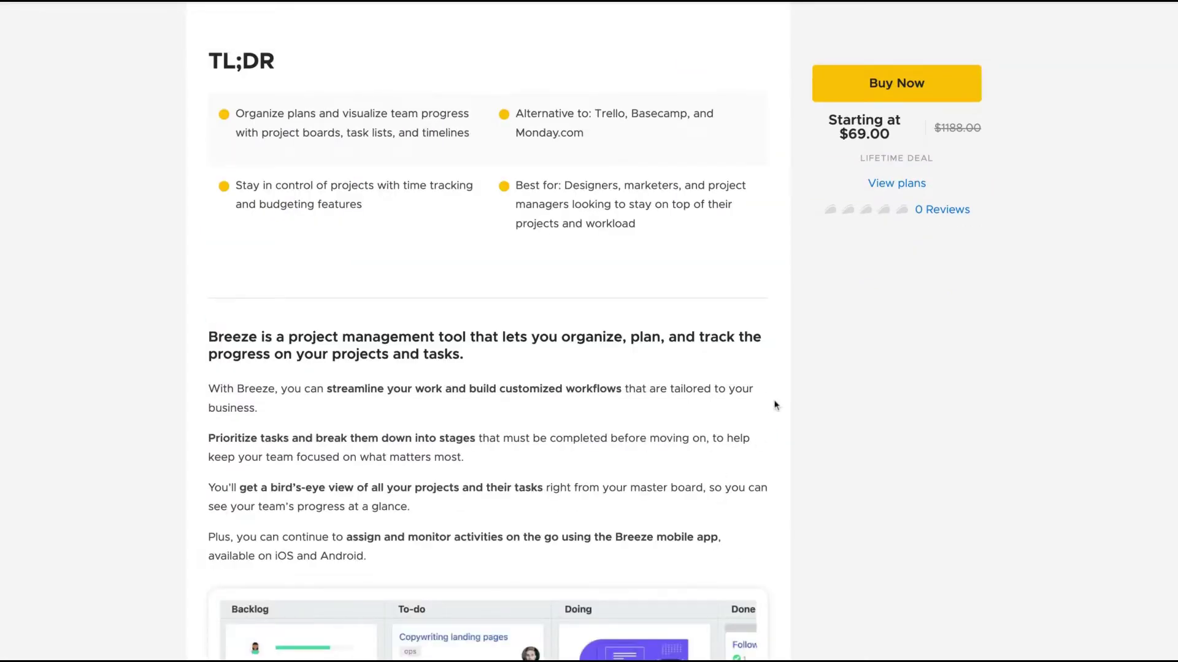
scroll(775, 405, "down", 3)
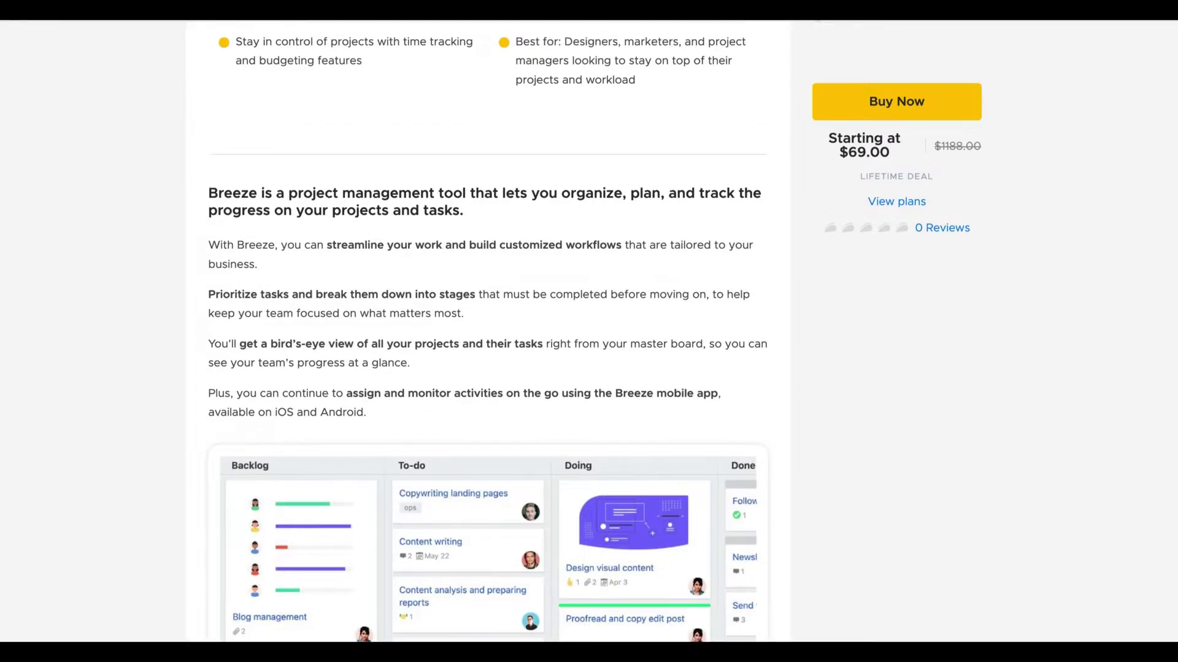
scroll(783, 415, "down", 2)
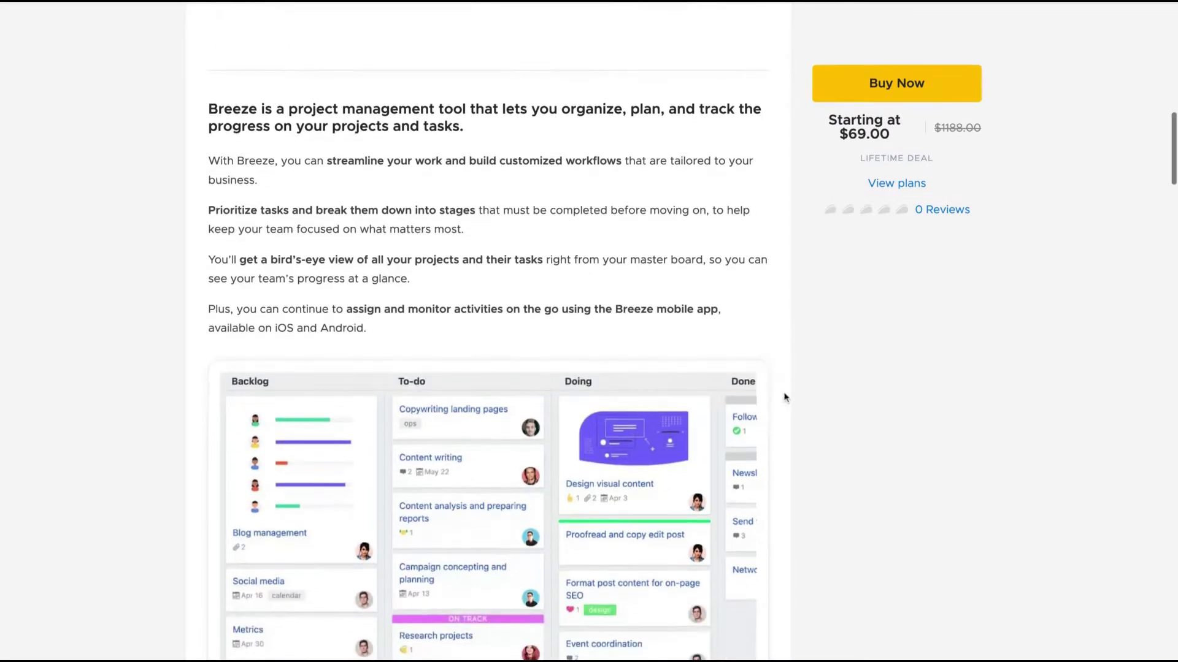
scroll(783, 397, "down", 15)
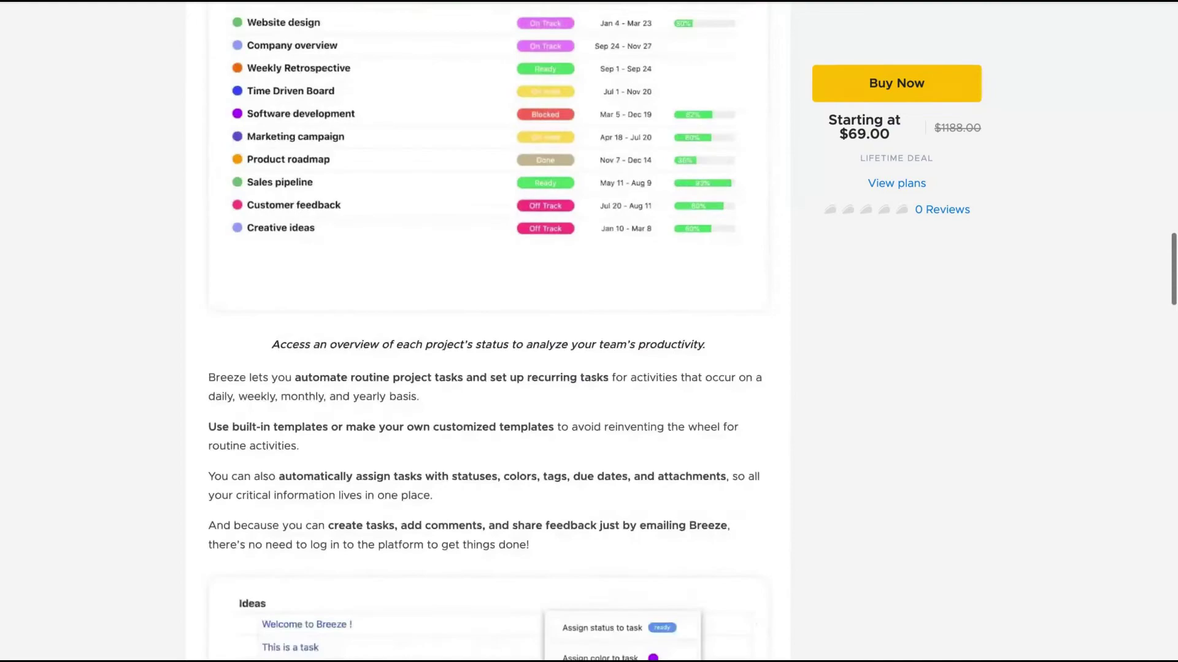
scroll(487, 331, "down", 20)
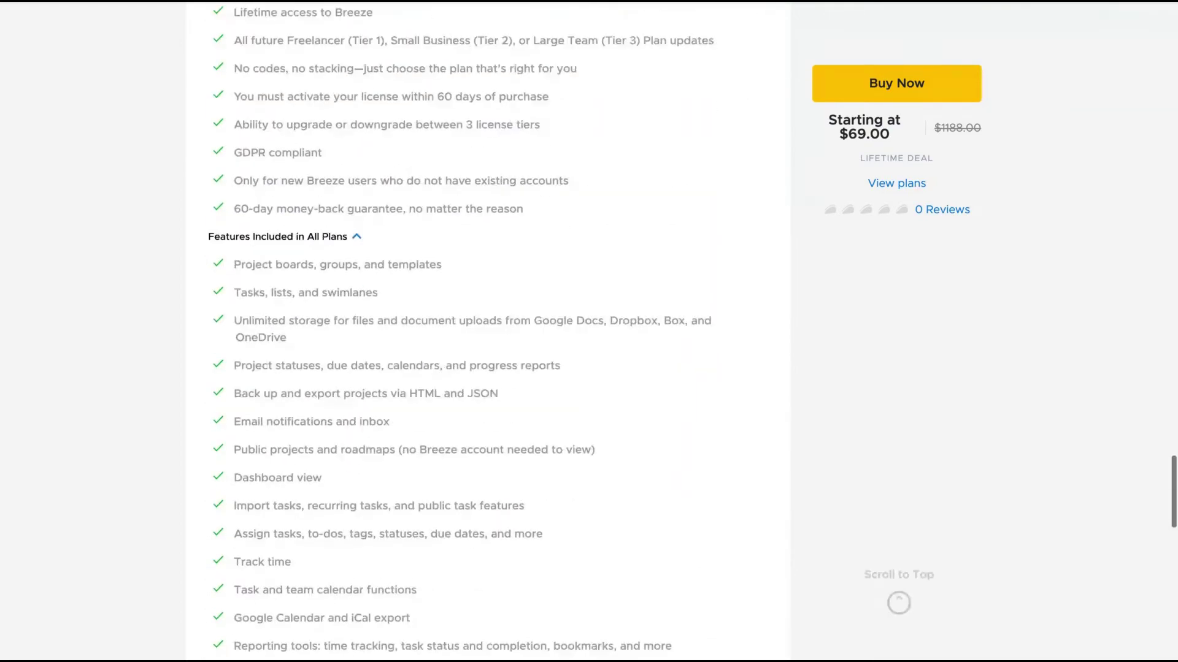
scroll(488, 332, "up", 3)
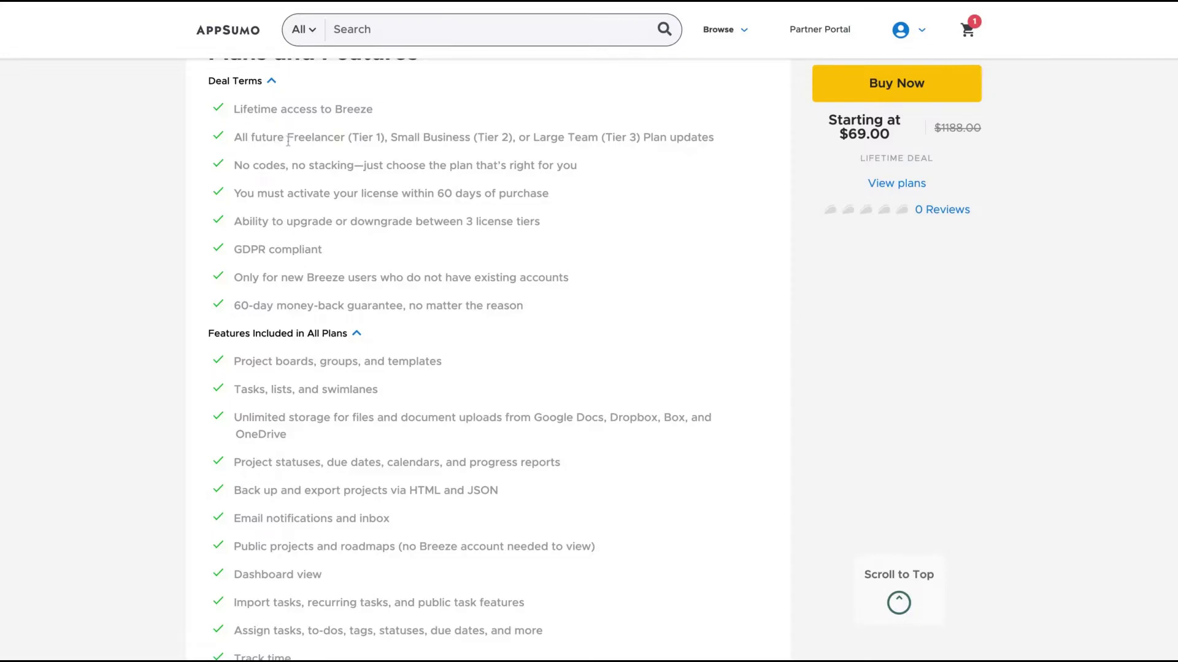
left_click_drag(288, 141, 348, 140)
scroll(362, 218, "down", 1)
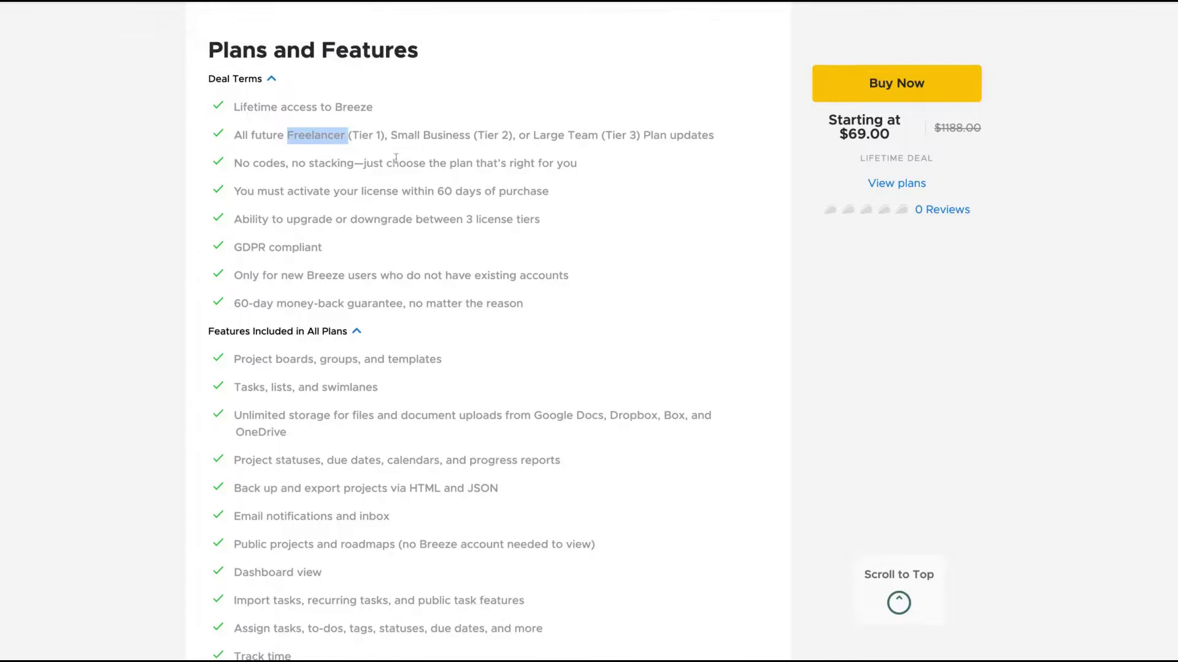
left_click(394, 134)
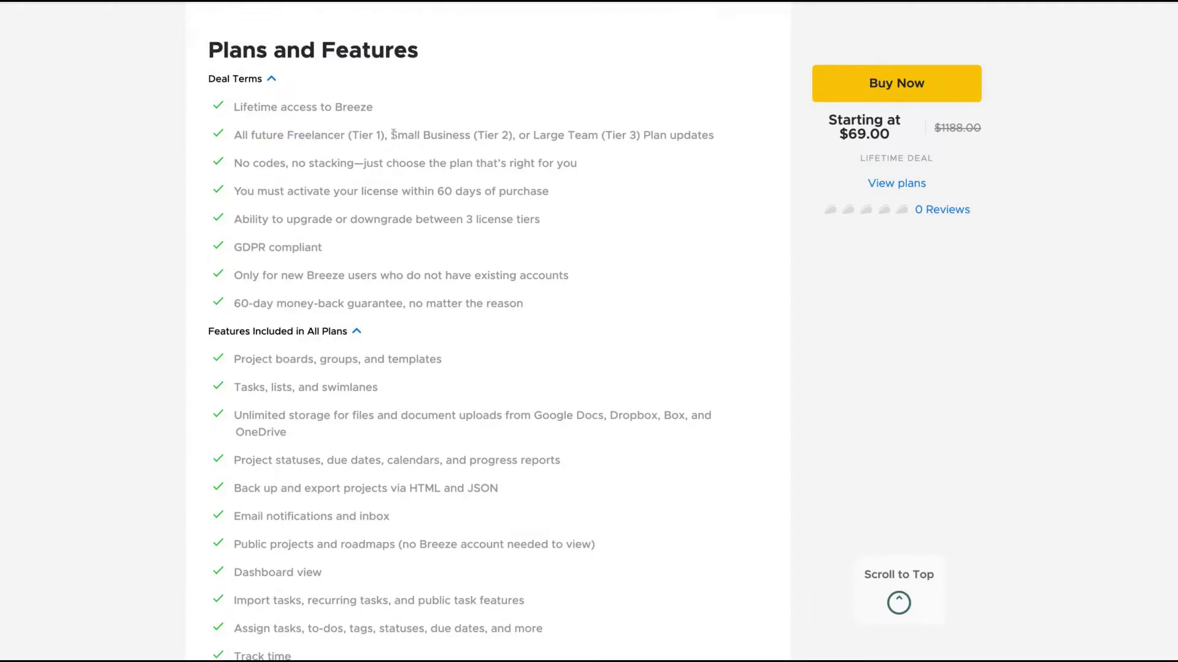
left_click_drag(393, 134, 470, 135)
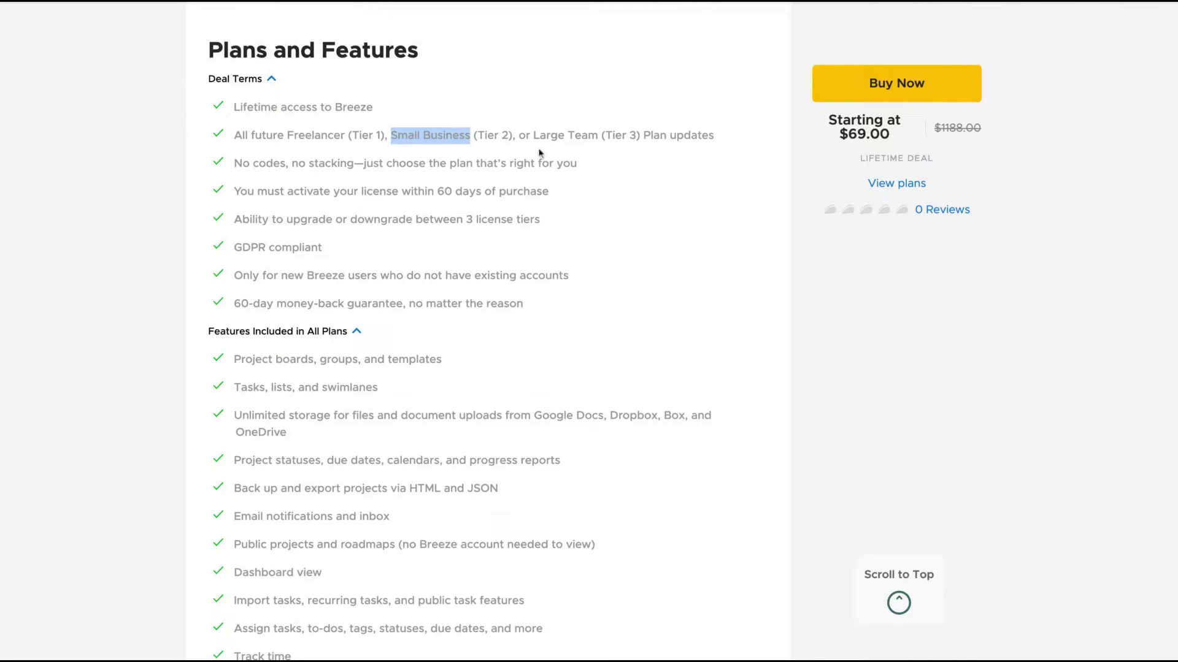
left_click_drag(536, 136, 598, 136)
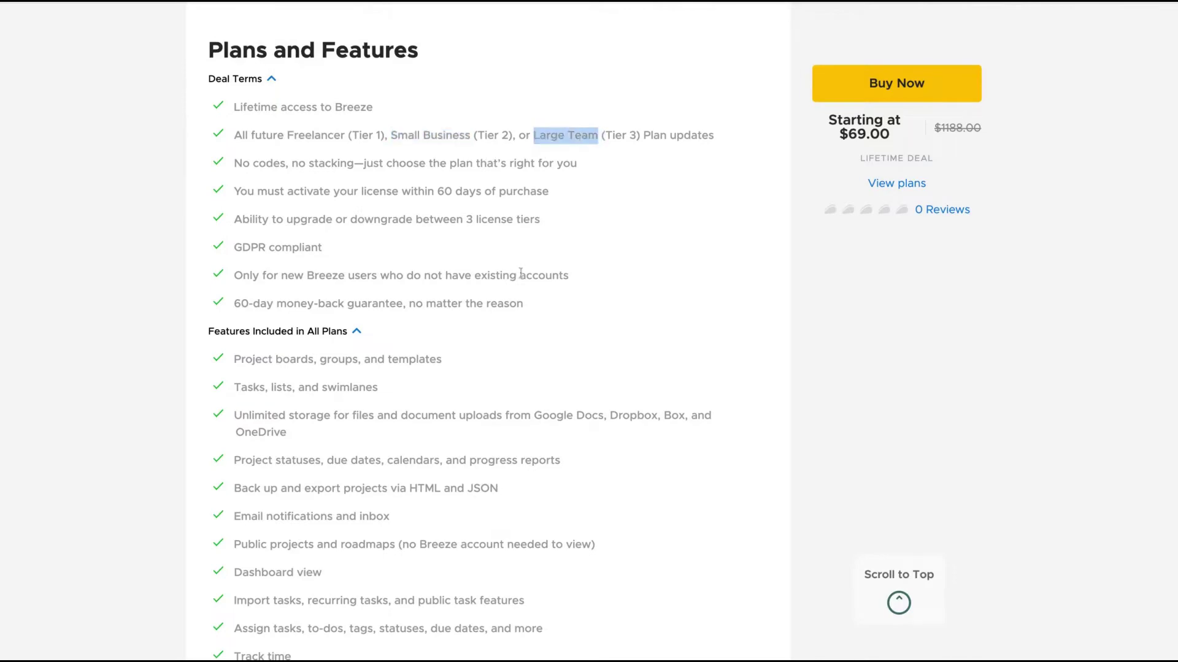
Review the License Tier 1–3 cards and prices, then move to the Breeze Projects page
scroll(522, 273, "down", 10)
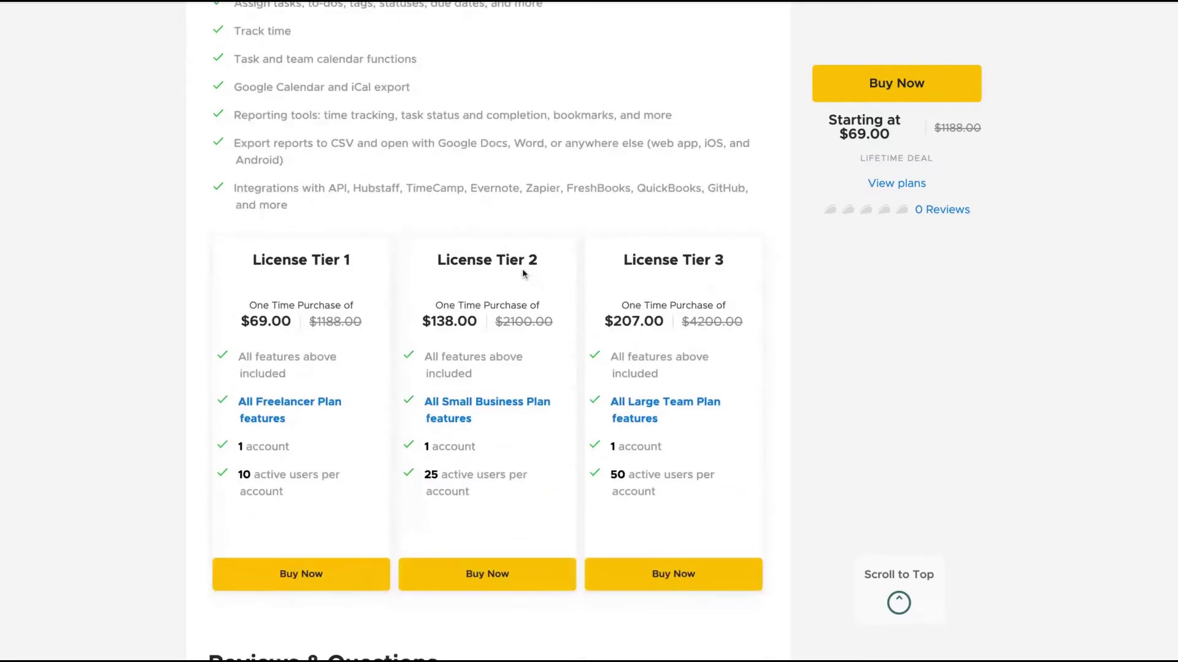
scroll(523, 273, "down", 1)
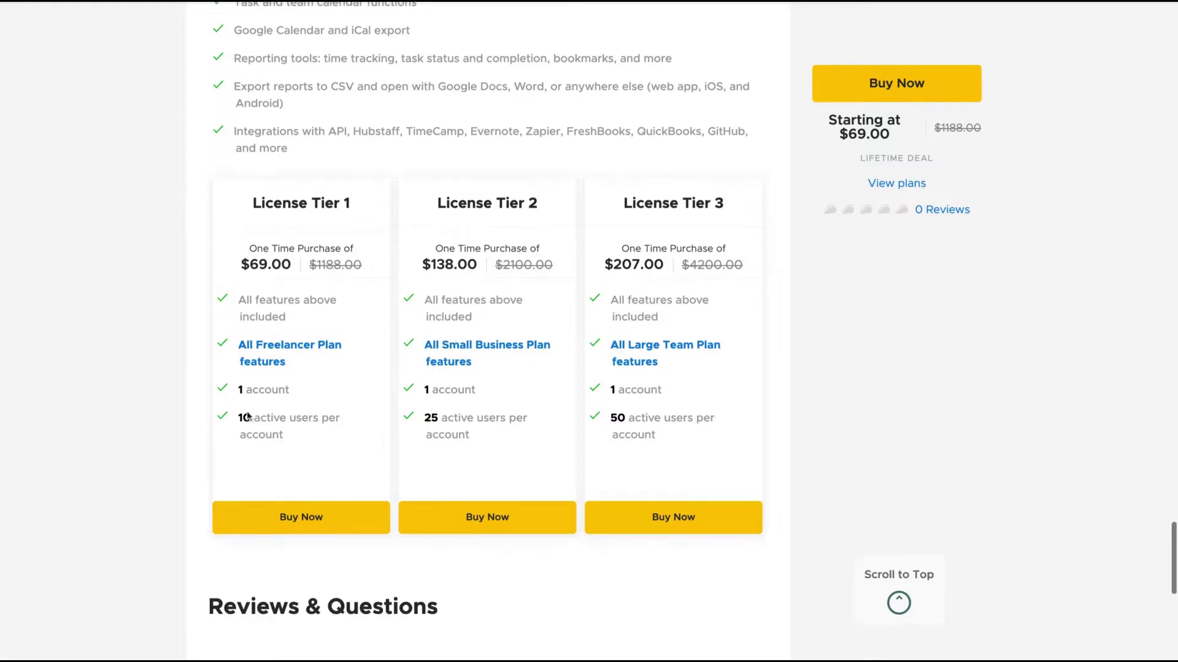
scroll(313, 410, "down", 1)
left_click_drag(312, 409, 390, 413)
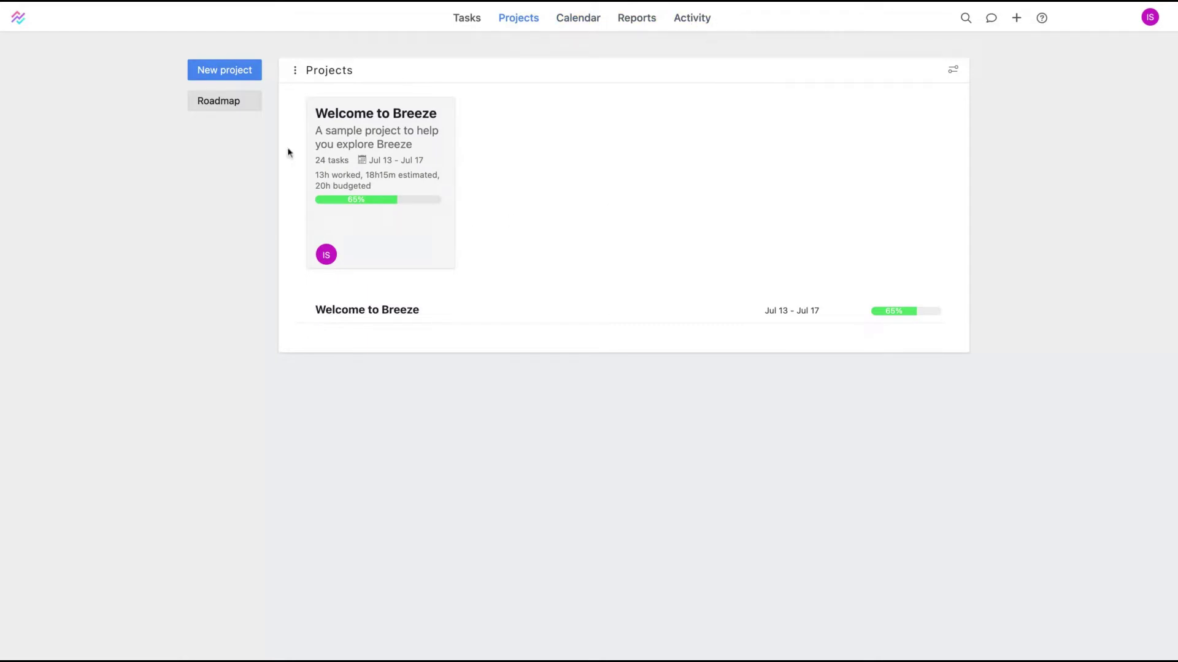
left_click(296, 72)
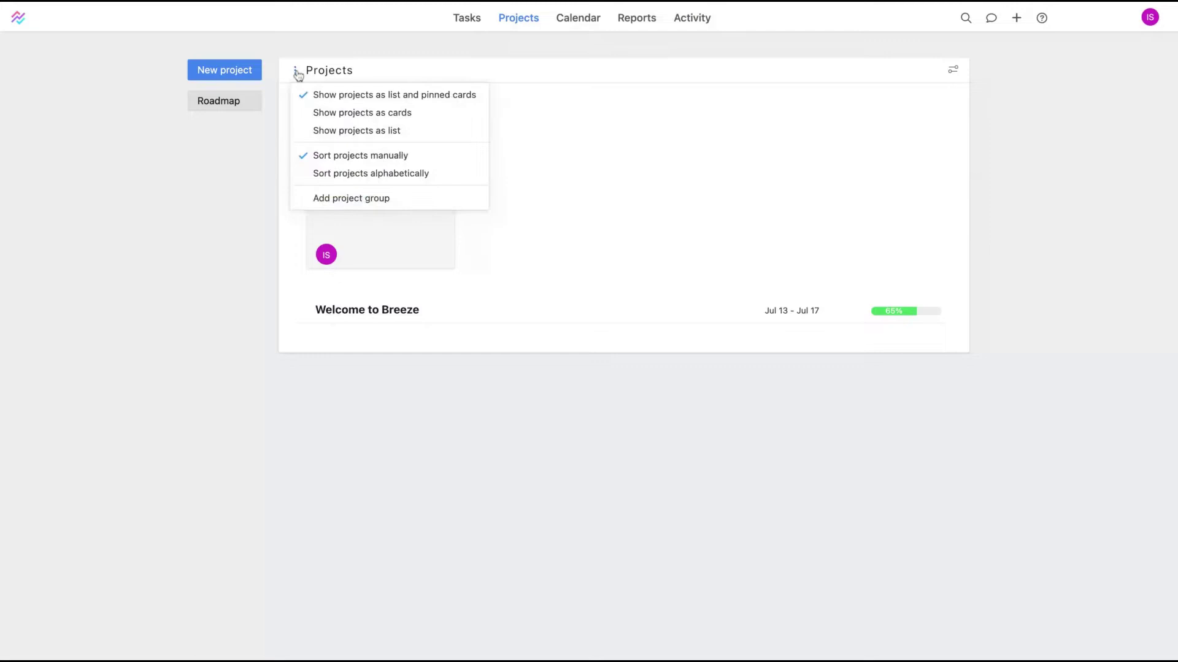
left_click(671, 172)
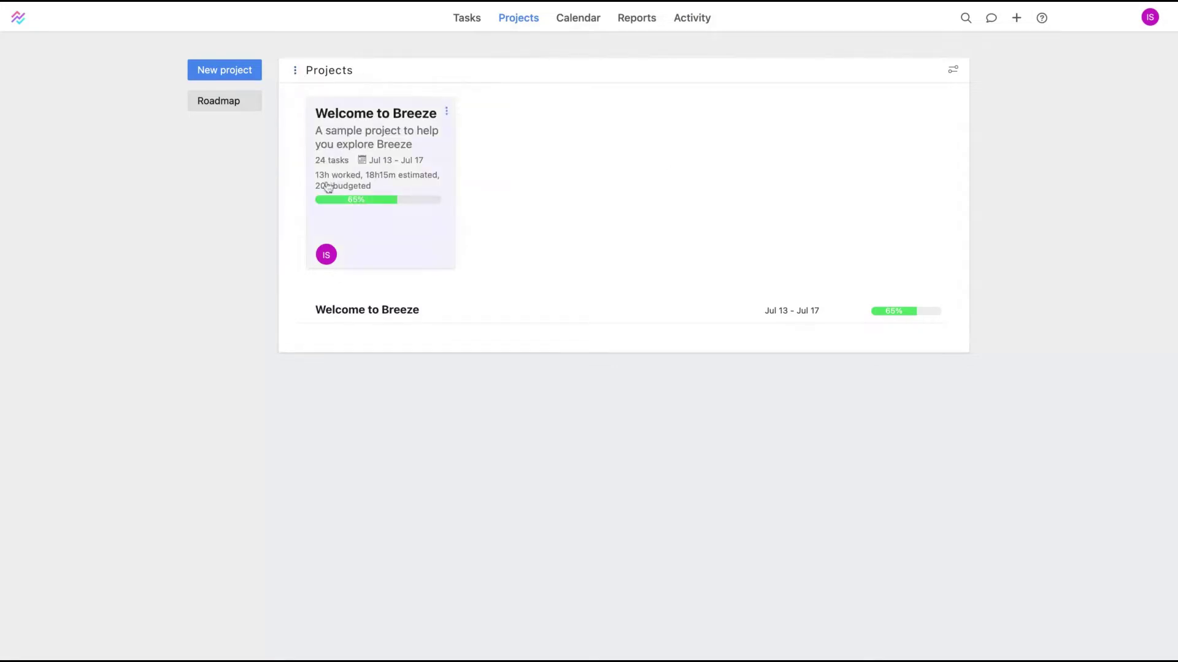
left_click(217, 108)
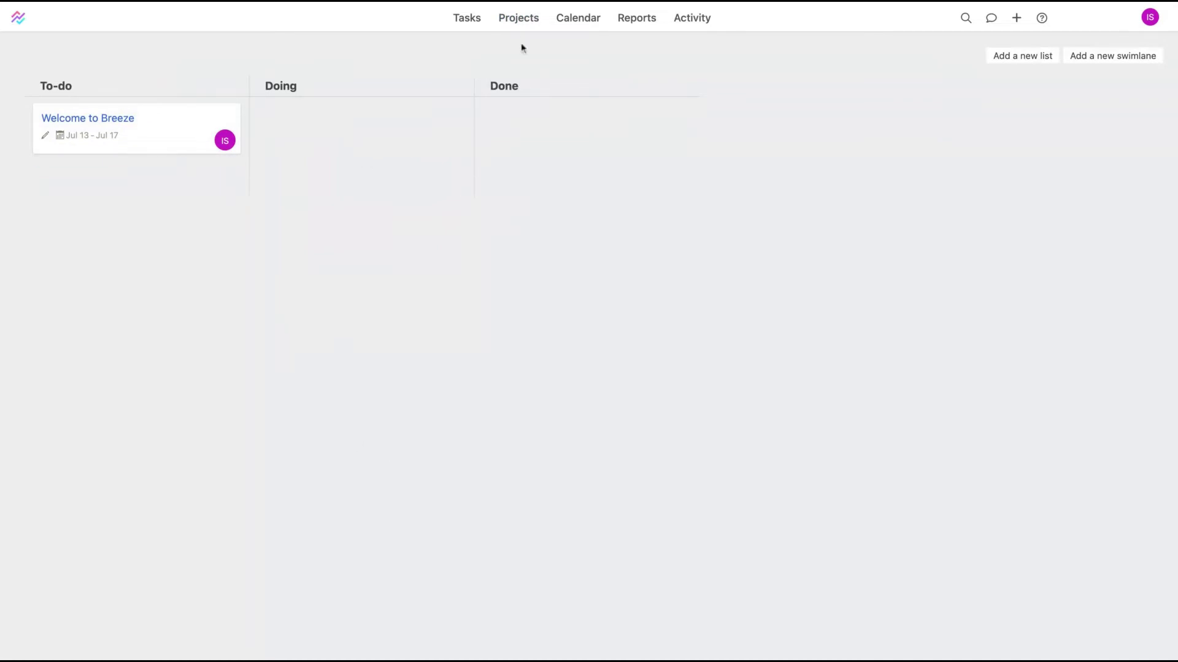
left_click(520, 20)
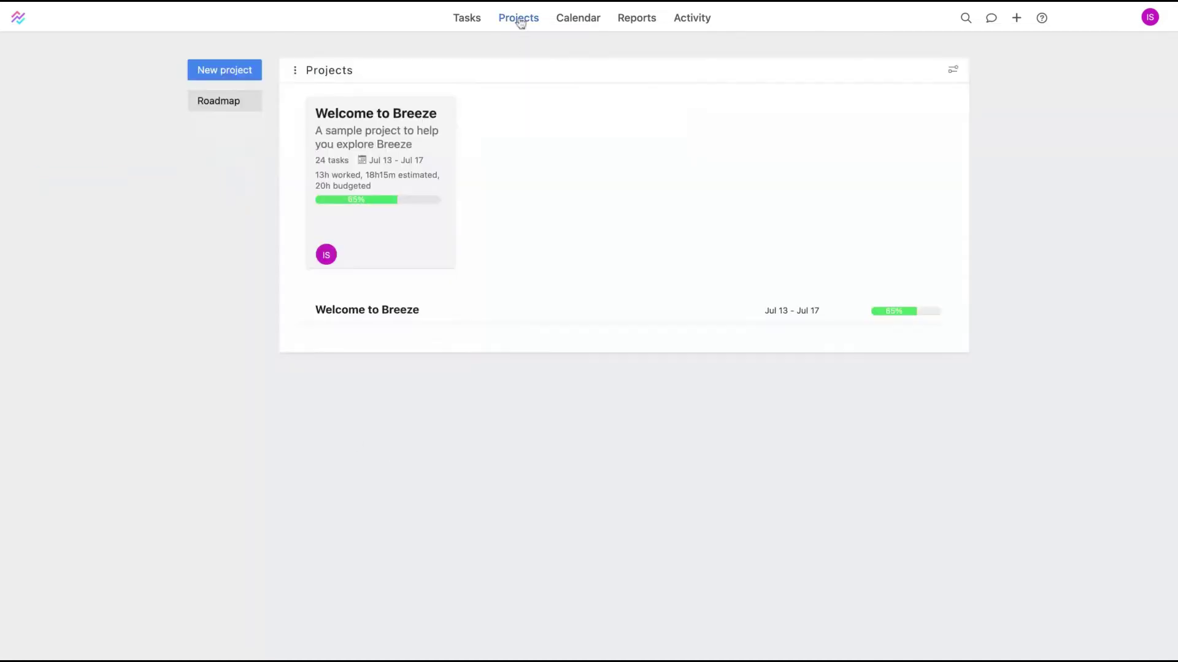
On the roadmap, create a project card named 'Testing Breeze' in the Doing list
left_click(229, 113)
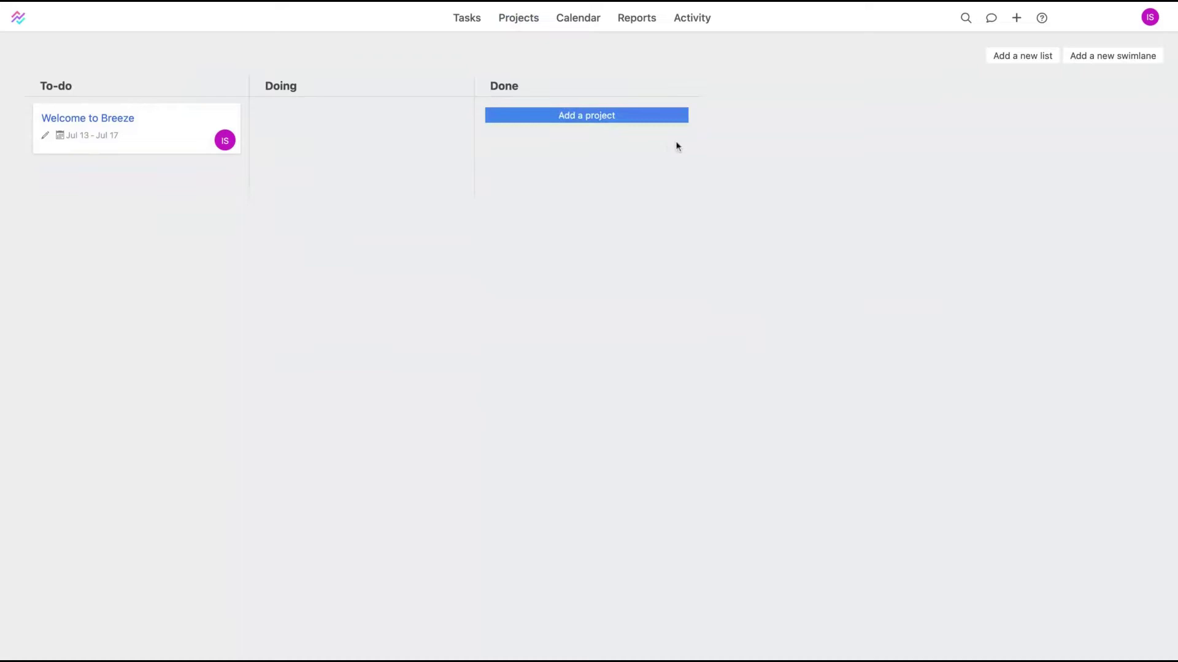
mouse_move(94, 188)
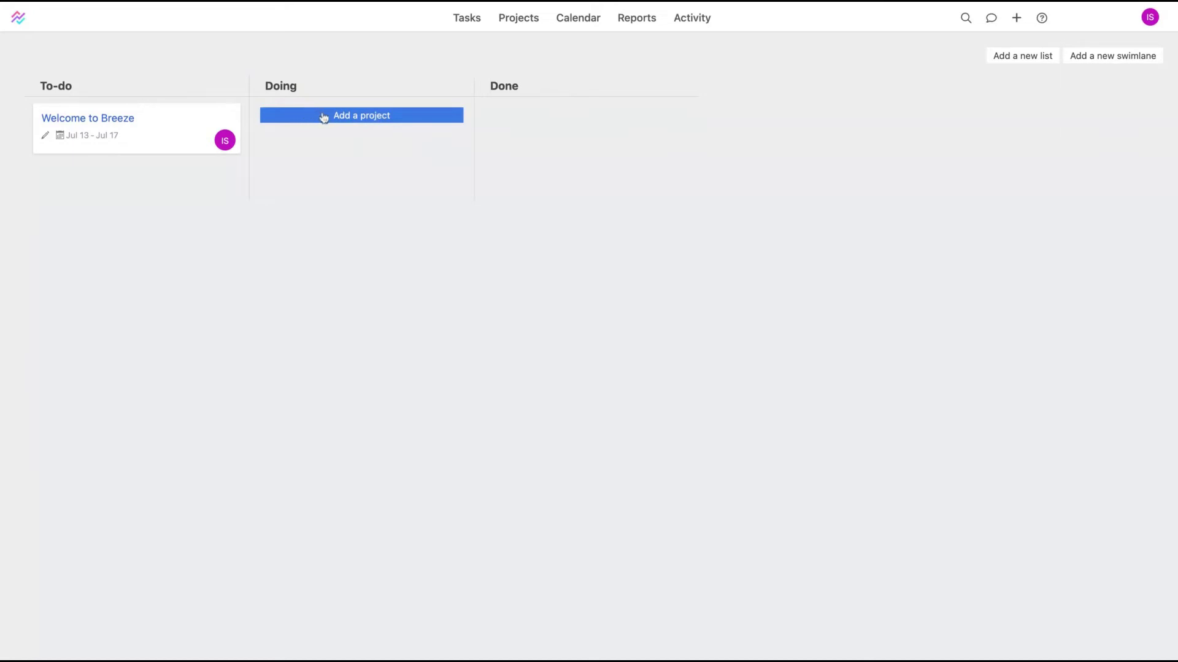
left_click(323, 117)
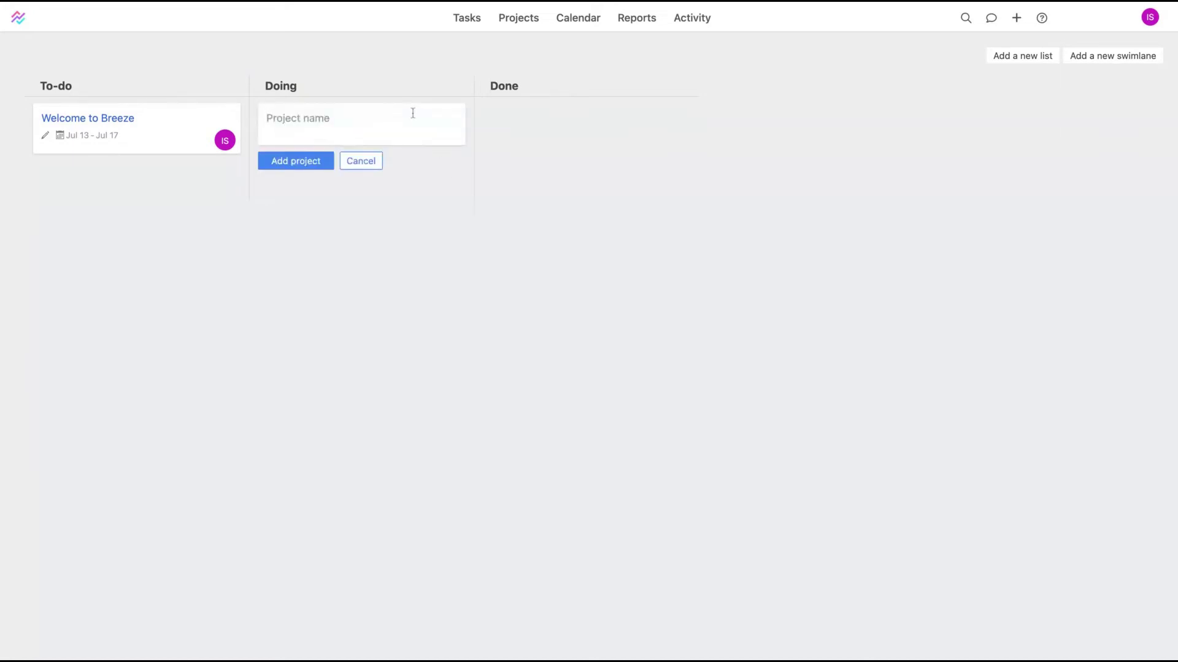
type("AppS")
key("BackSpace")
key("BackSpace")
key("BackSpace")
key("BackSpace")
type("Testing Breeze")
left_click(307, 161)
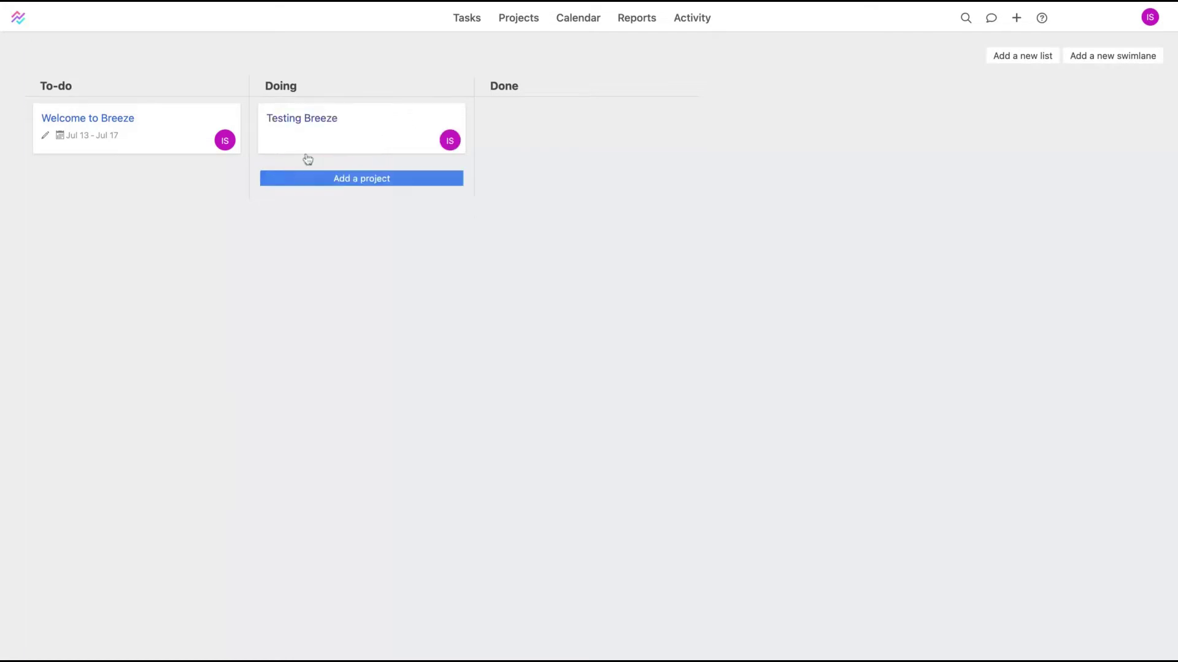
Give the Testing Breeze project the description 'Description here'
left_click(334, 140)
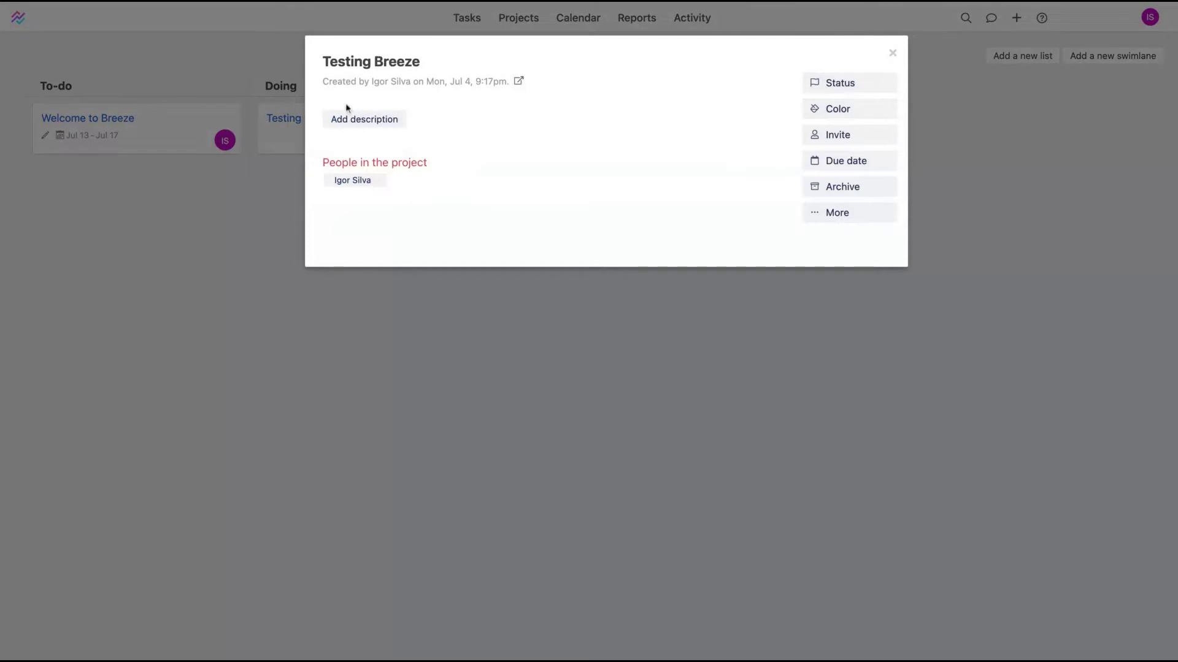
left_click(356, 121)
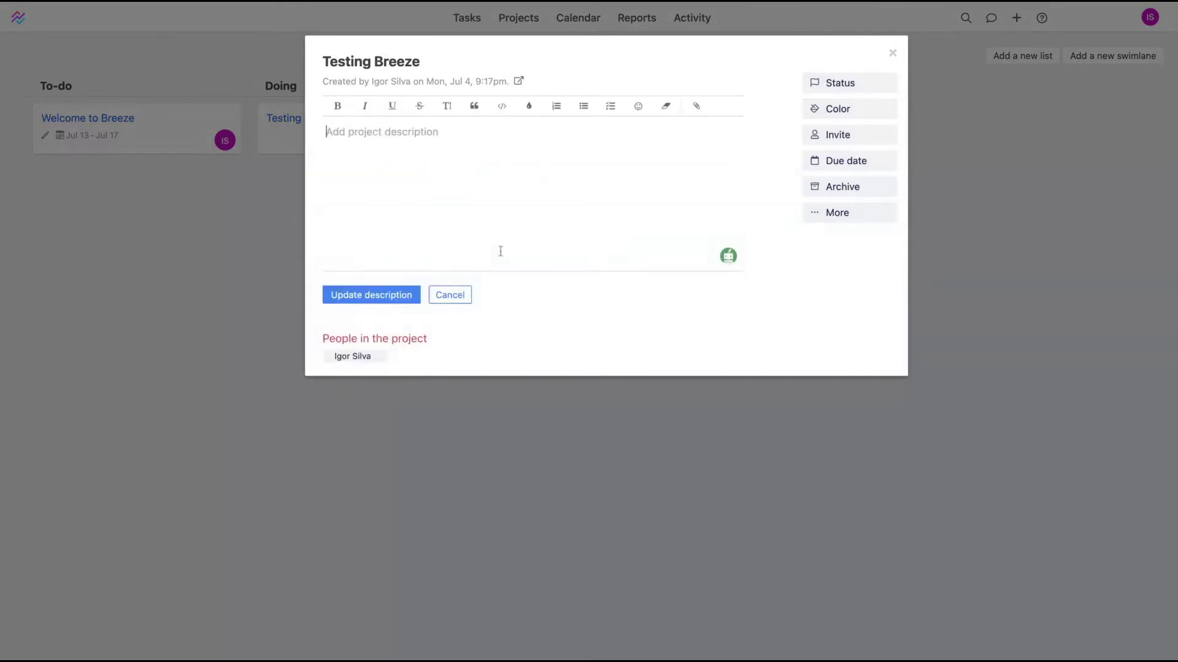
type("Descripti")
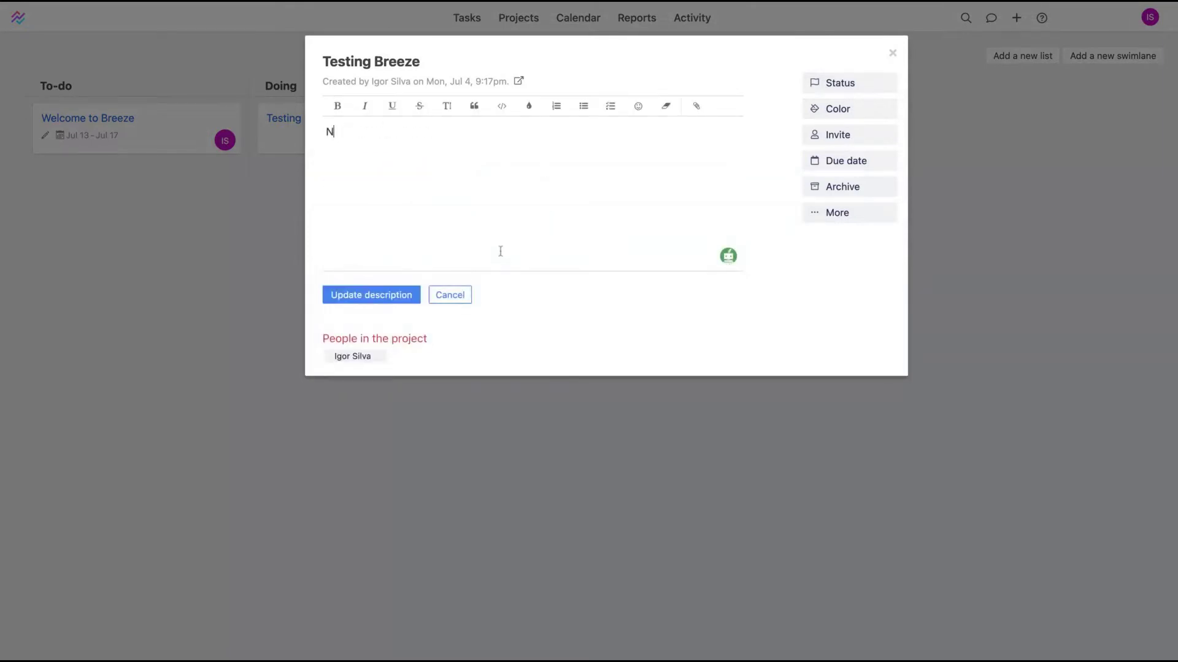
type("on here")
left_click(371, 295)
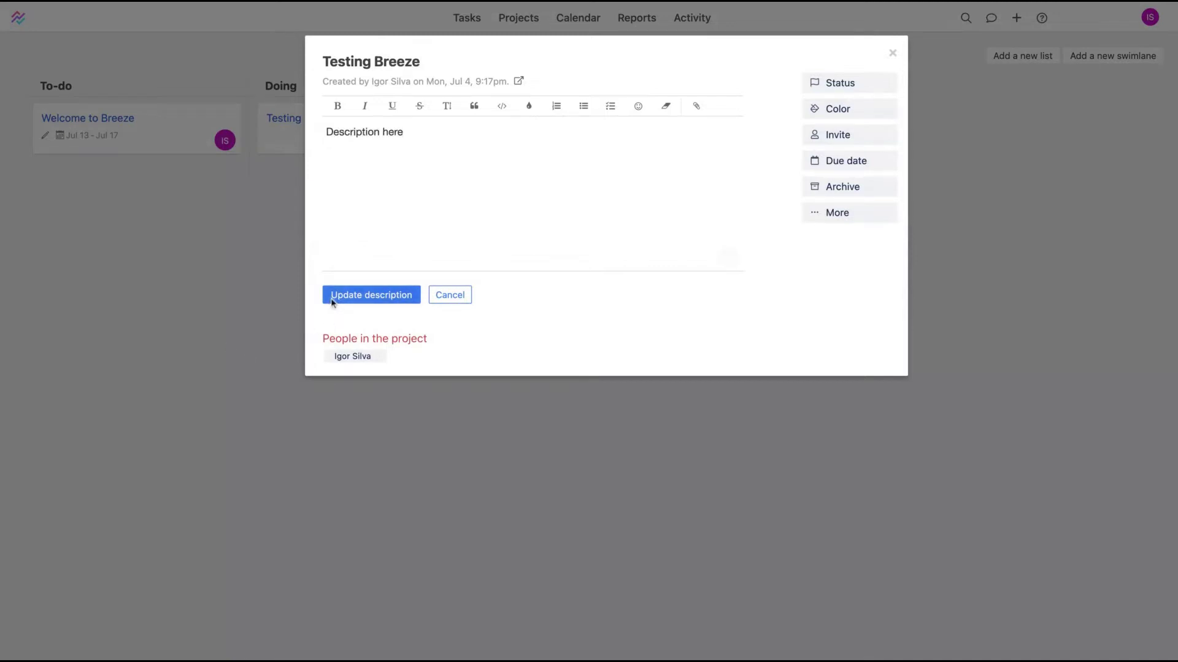
Look over the project's invite list, due date calendar and extra actions without changing them
left_click(844, 134)
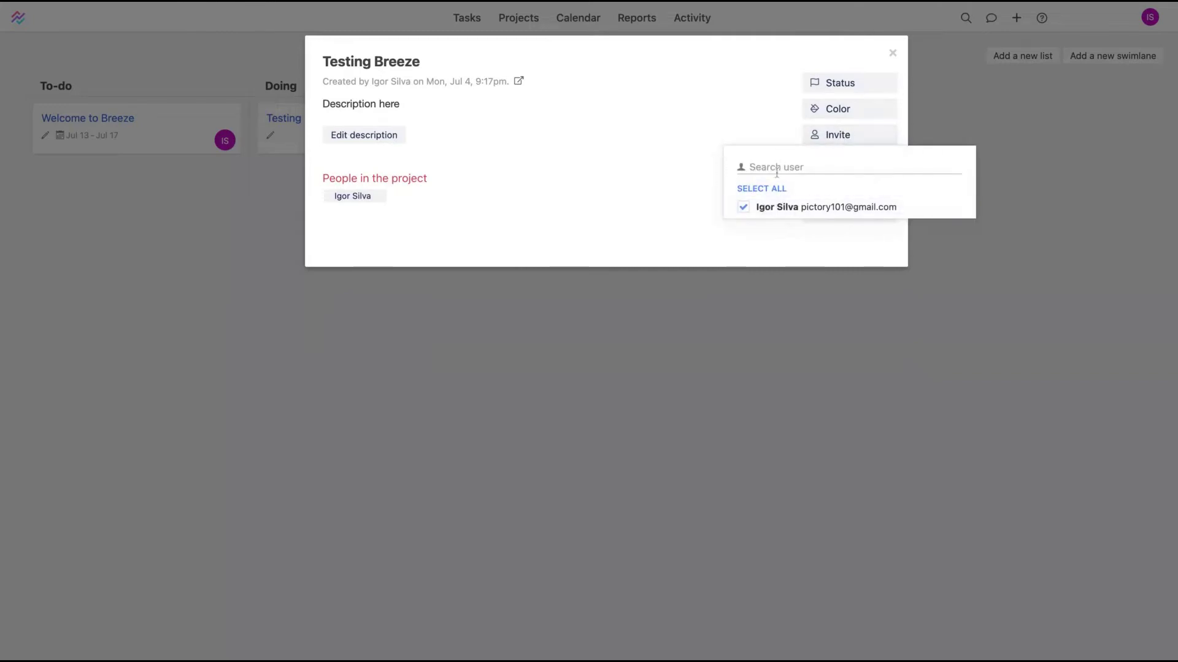
left_click(625, 159)
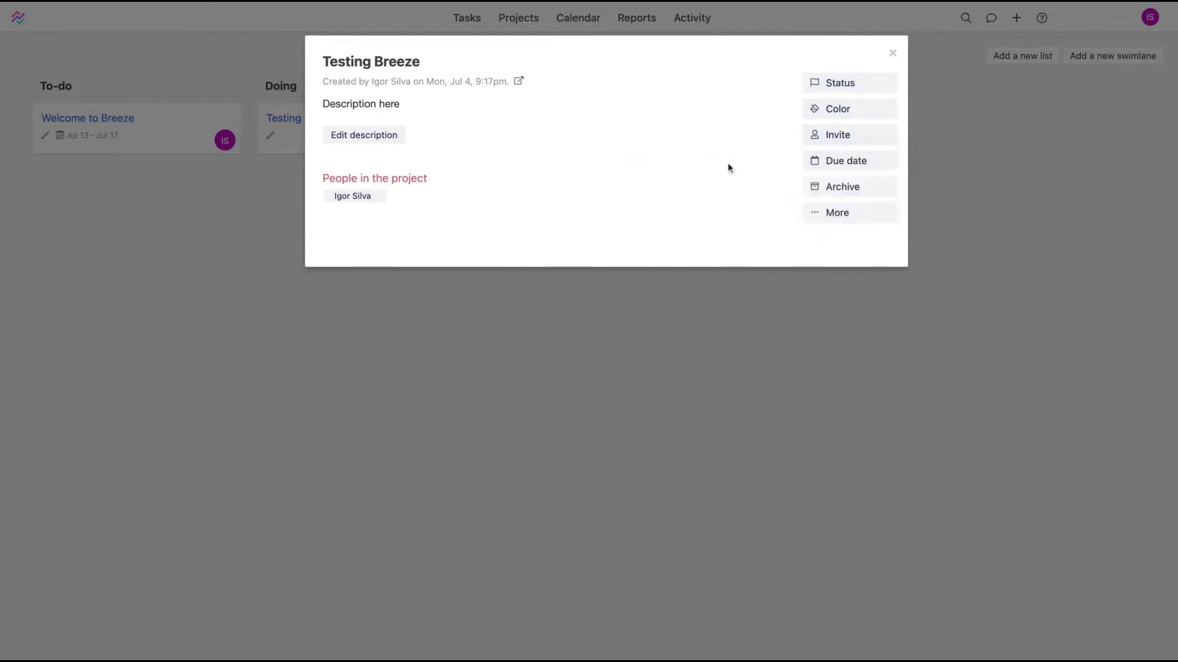
left_click(841, 162)
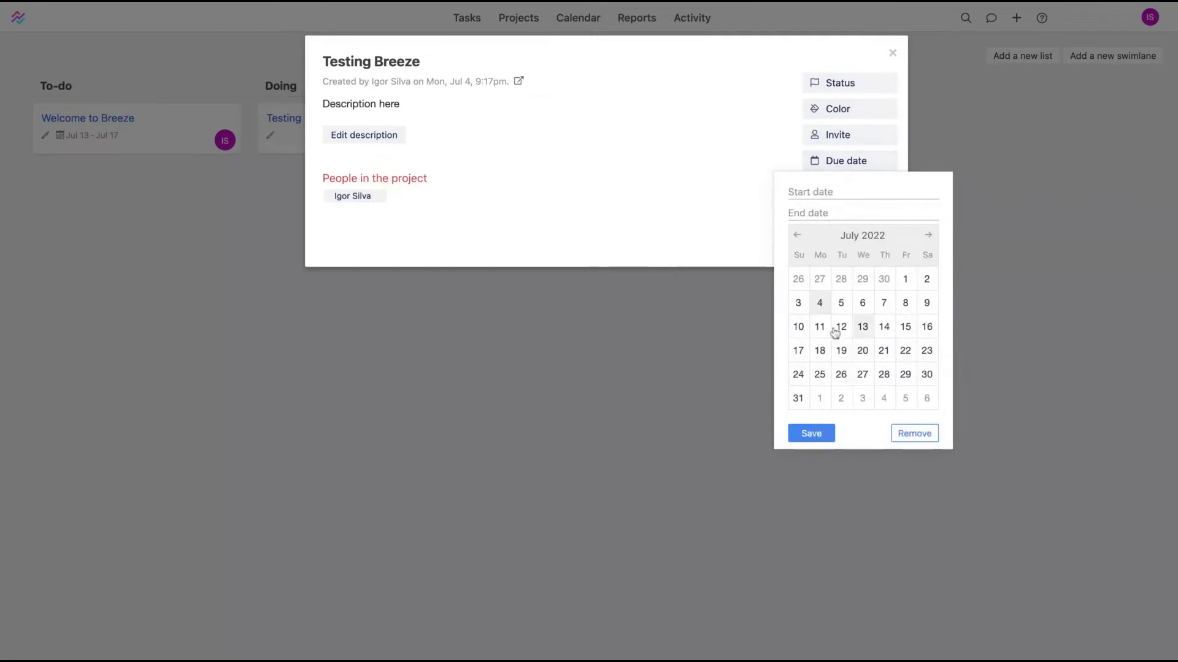
left_click(726, 215)
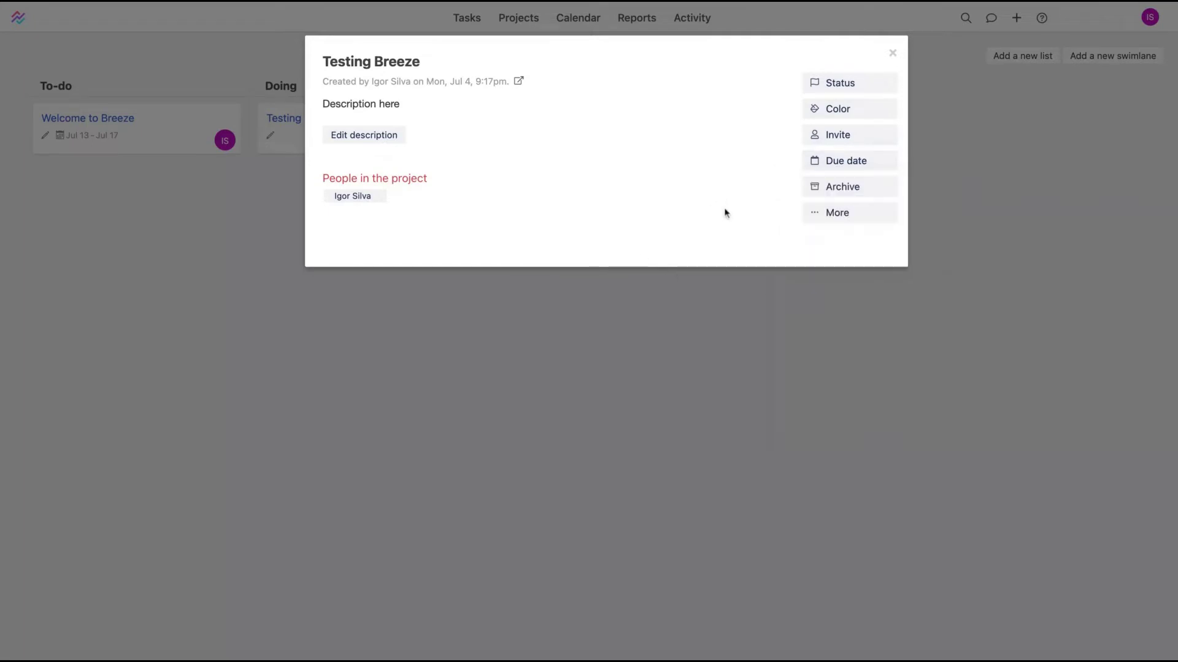
left_click(826, 214)
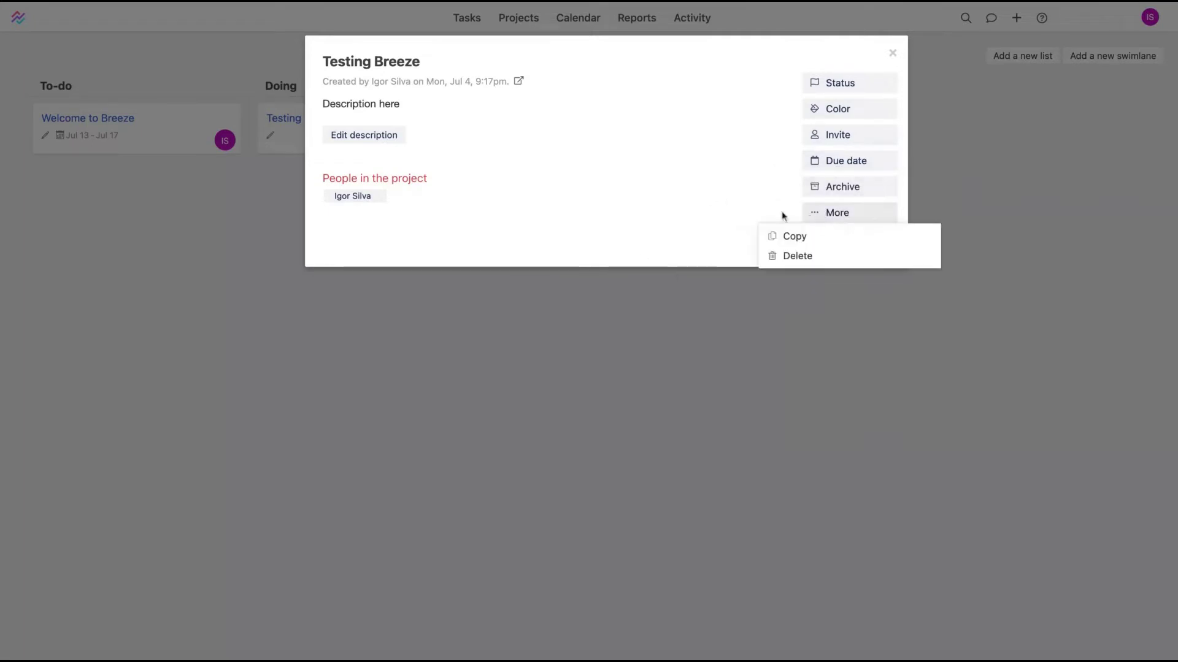
left_click(718, 178)
Set the project colour to blue, check the status list, then reopen the project details
left_click(837, 107)
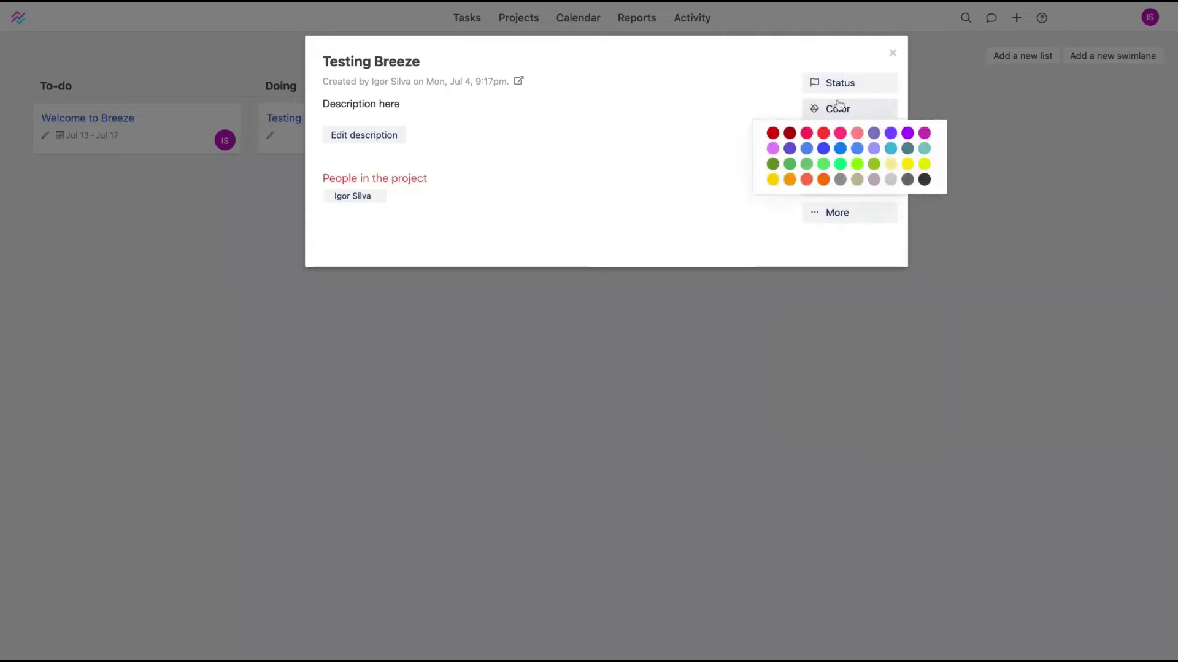
left_click(840, 148)
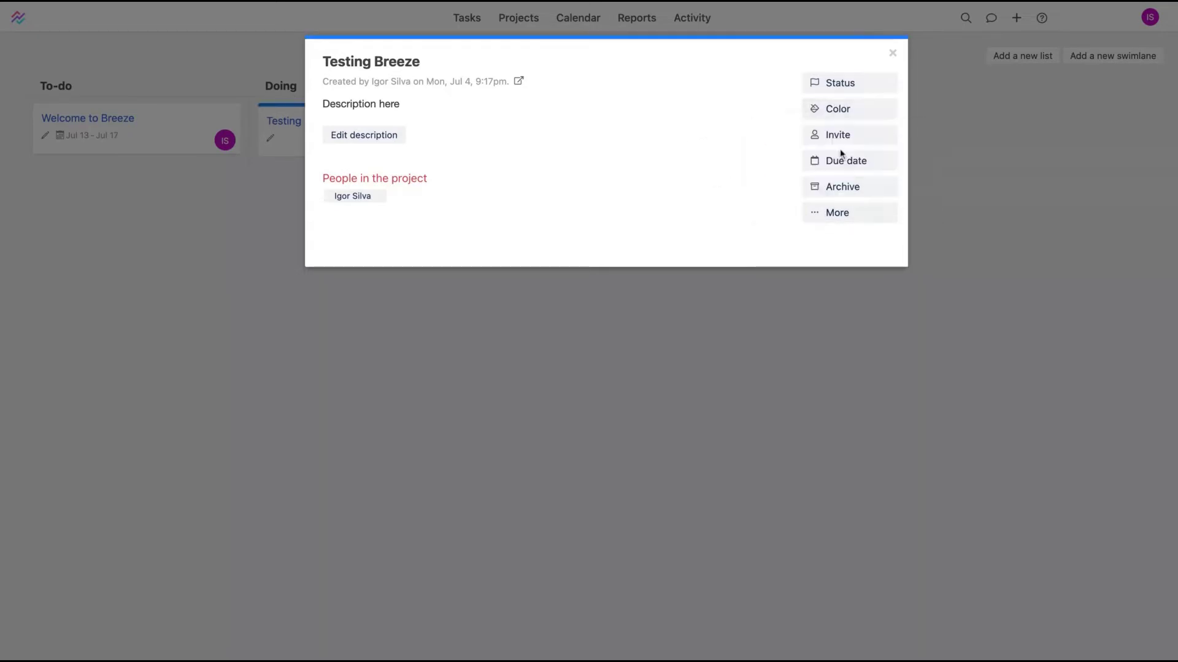
left_click(836, 84)
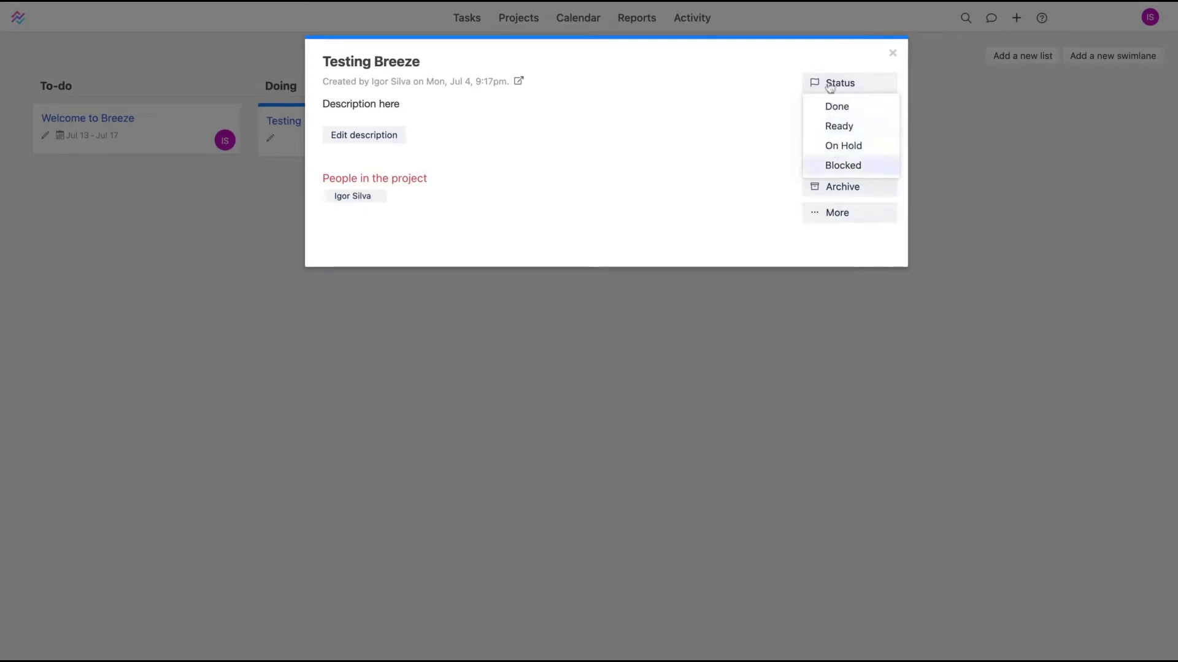
left_click(891, 55)
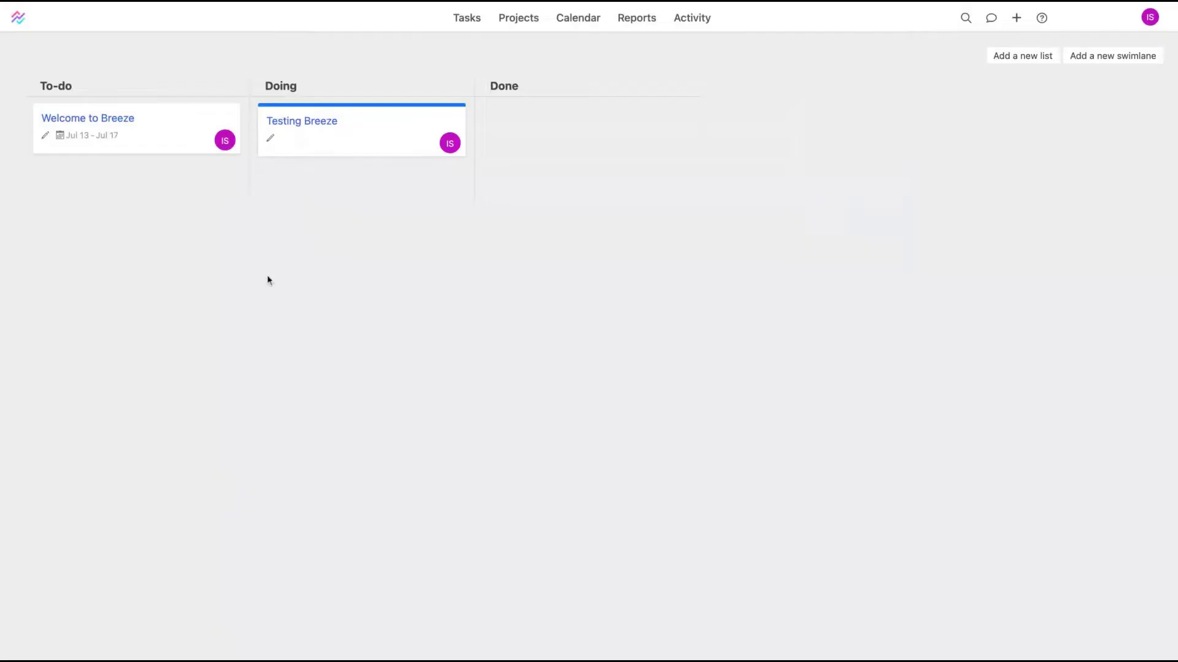
left_click(348, 129)
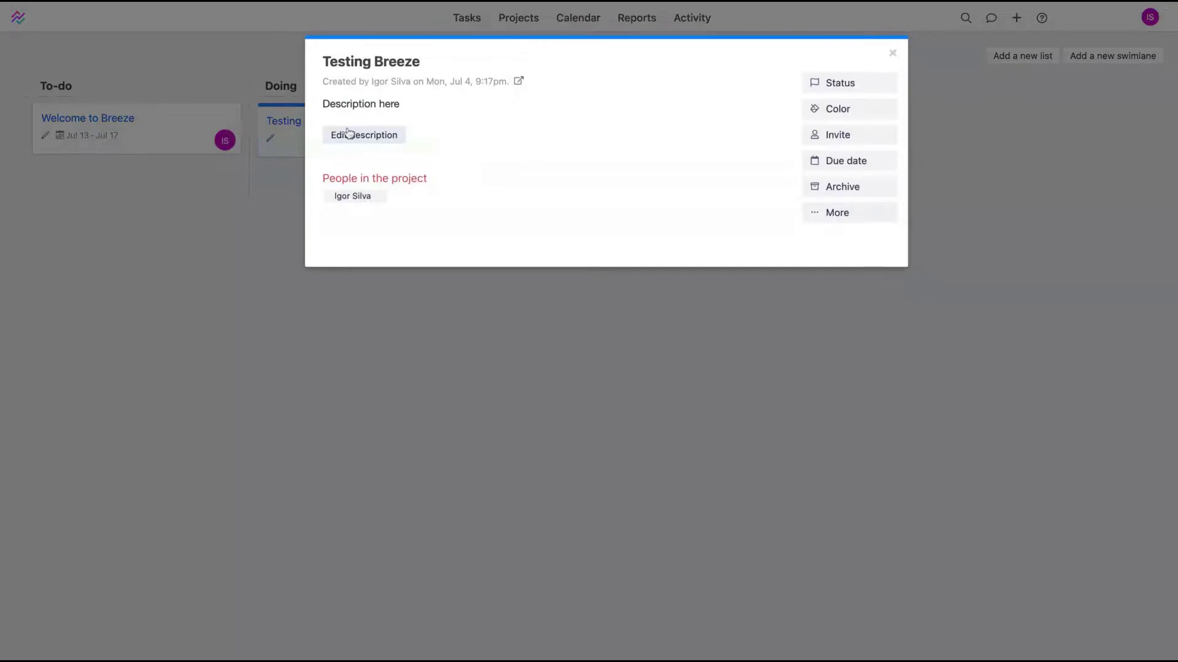
Go to Projects and open the Testing Breeze board with empty To-do, Doing and Done lists
left_click(244, 105)
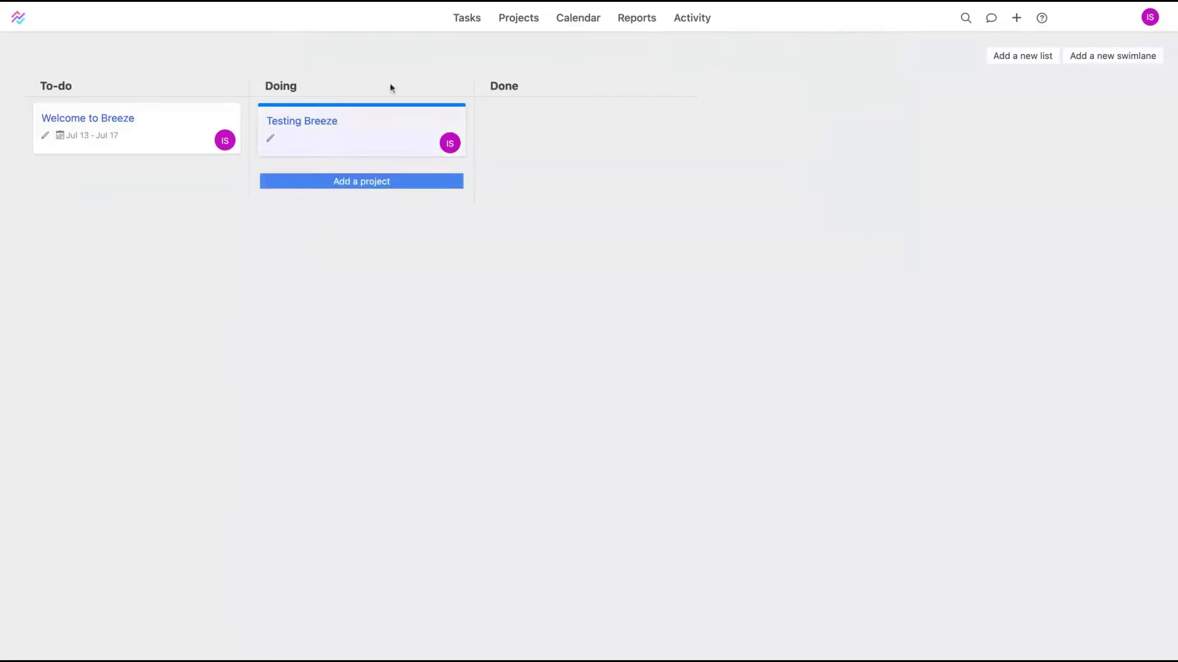
left_click(512, 20)
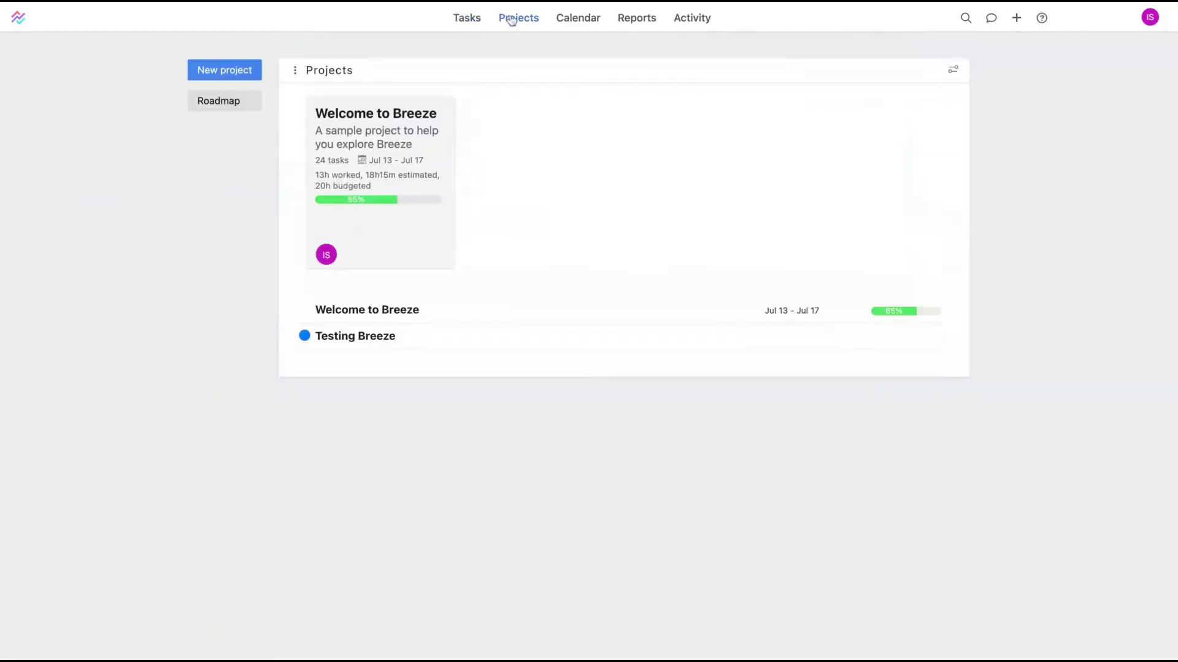
left_click(382, 341)
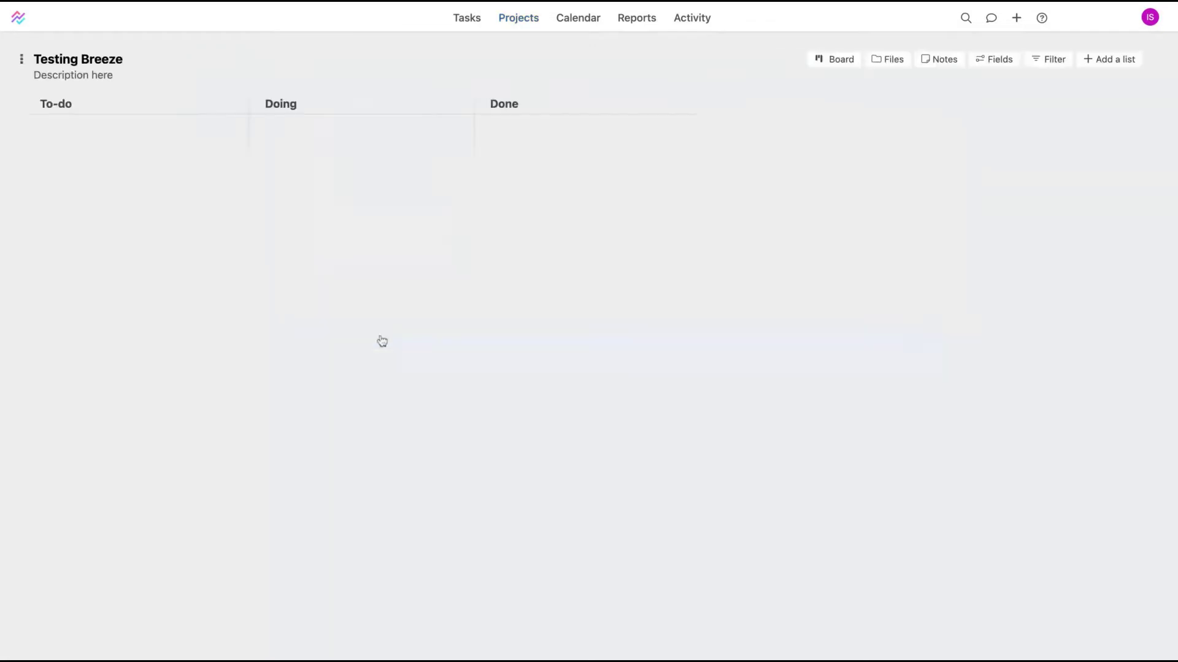
mouse_move(665, 168)
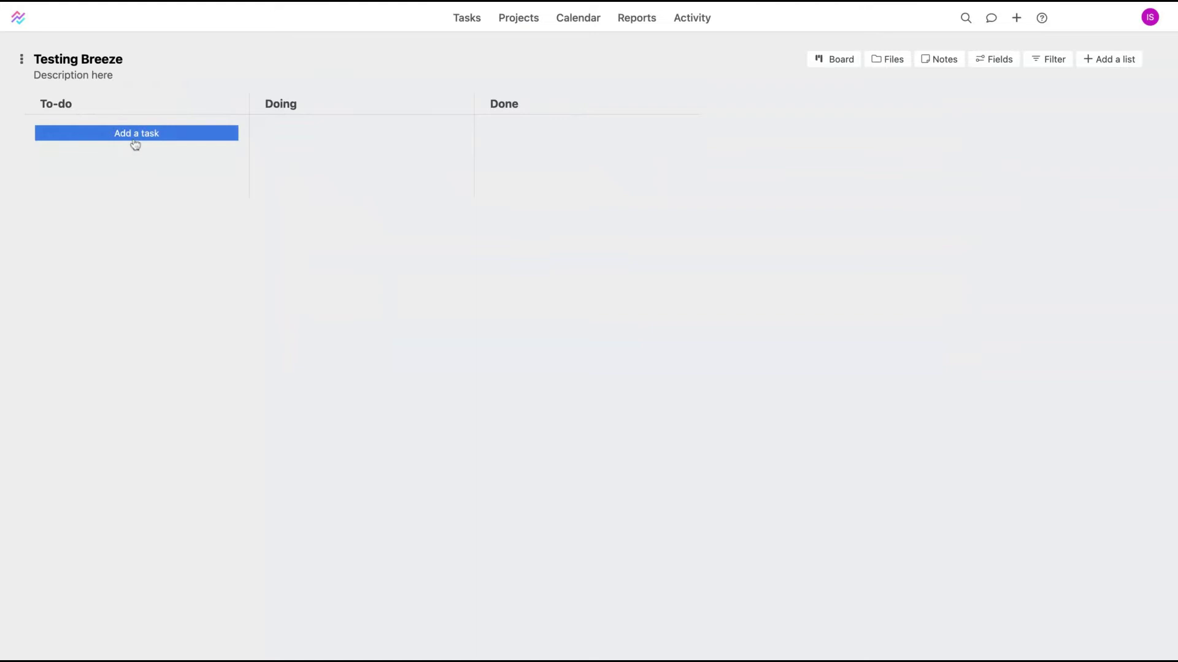
Add the task 'Testing the tool' to the Doing list
mouse_move(421, 138)
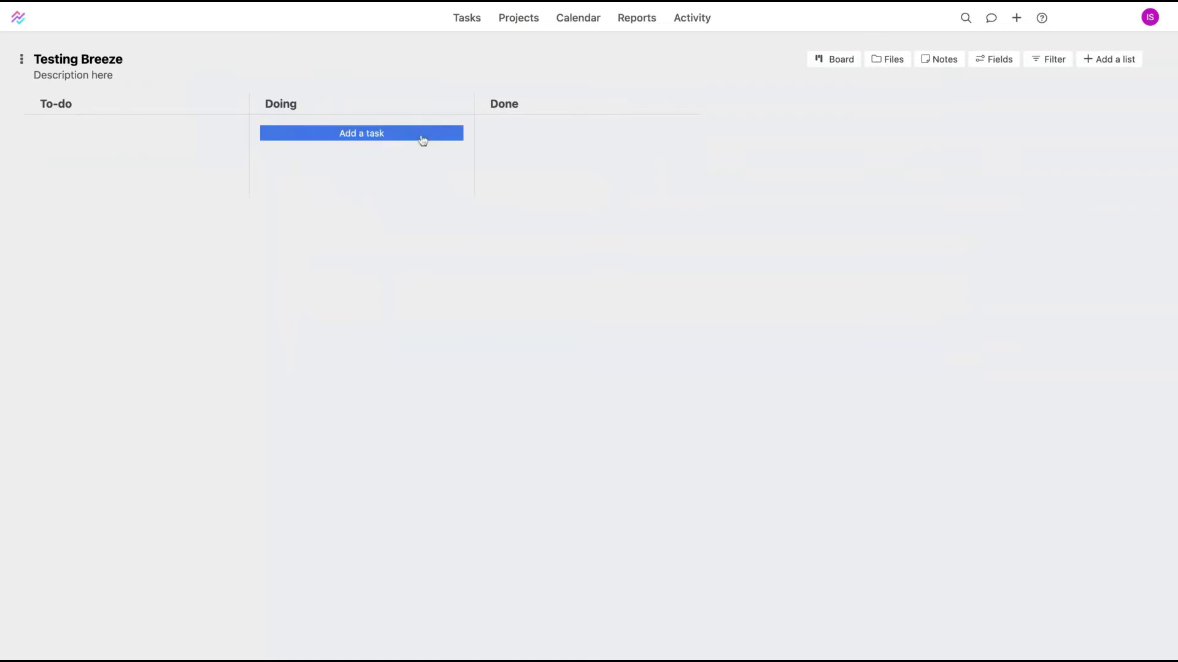
mouse_move(162, 142)
mouse_move(325, 176)
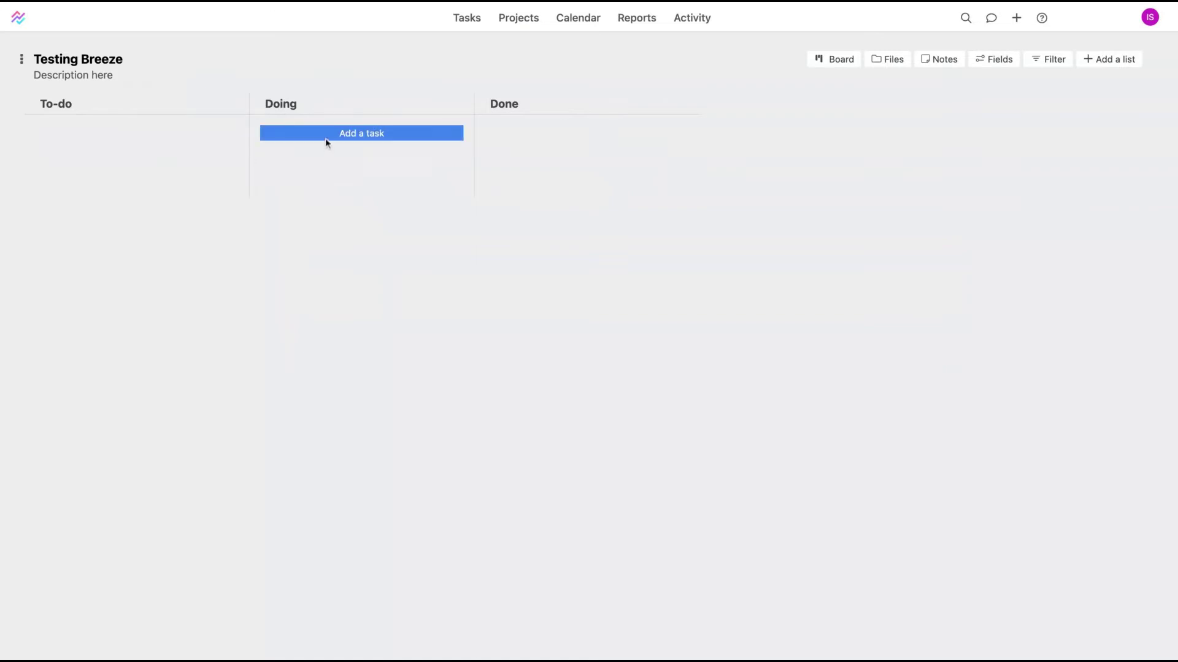
left_click(326, 141)
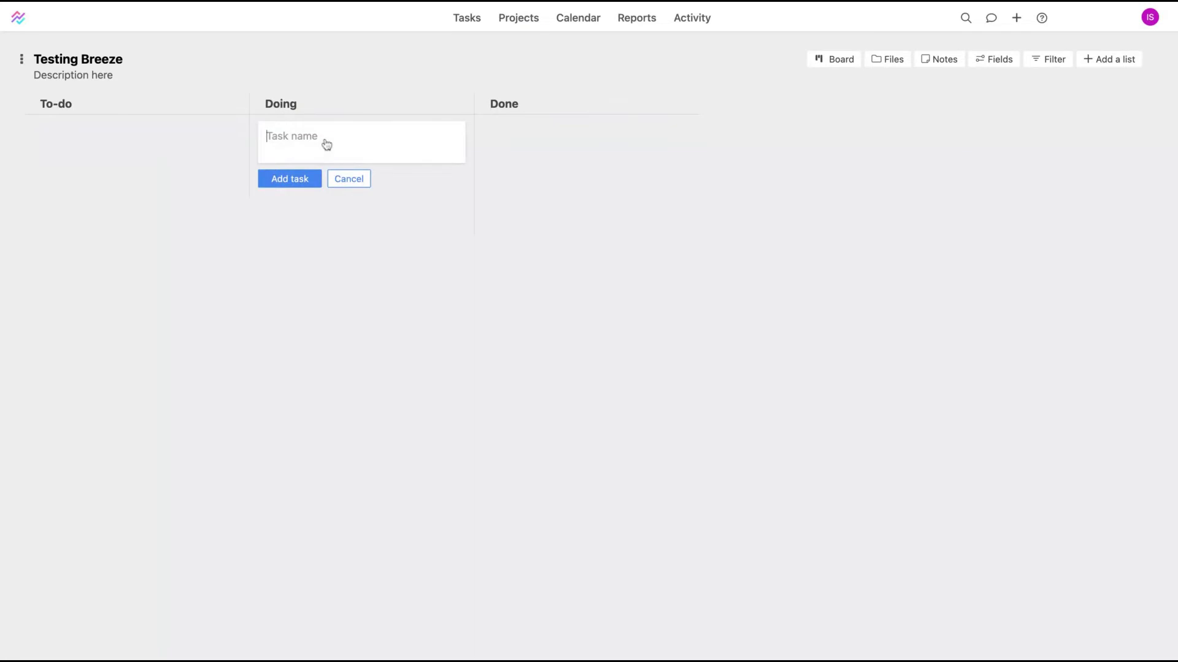
type("Testing the tool")
left_click(284, 183)
left_click(290, 184)
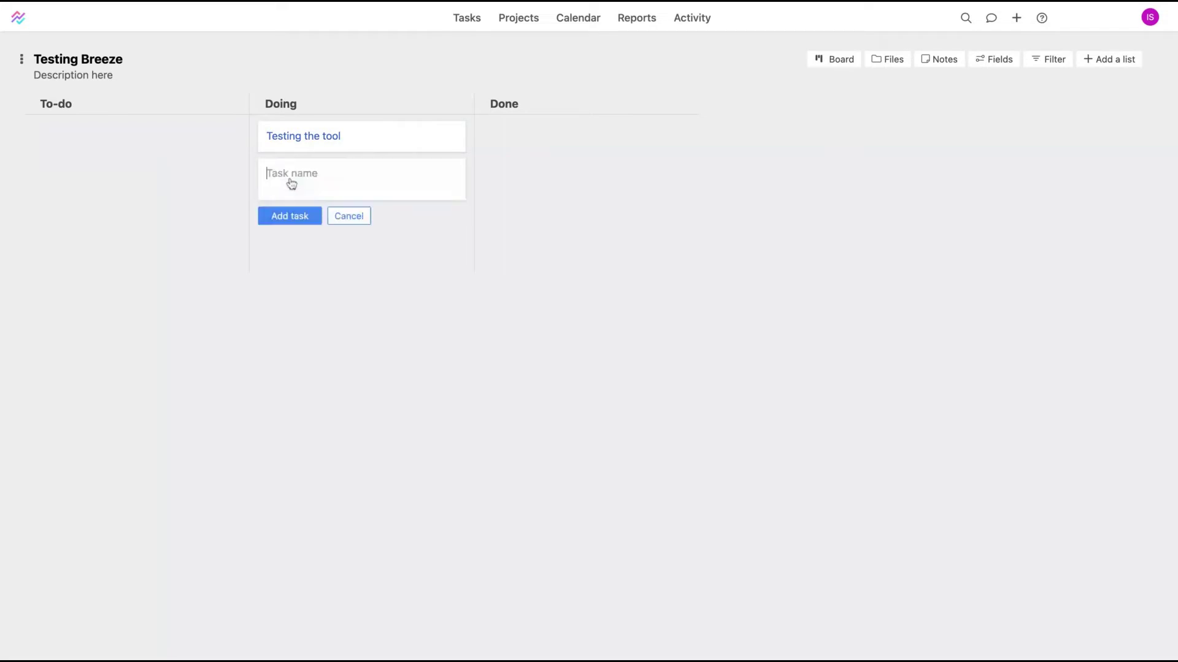
left_click(351, 217)
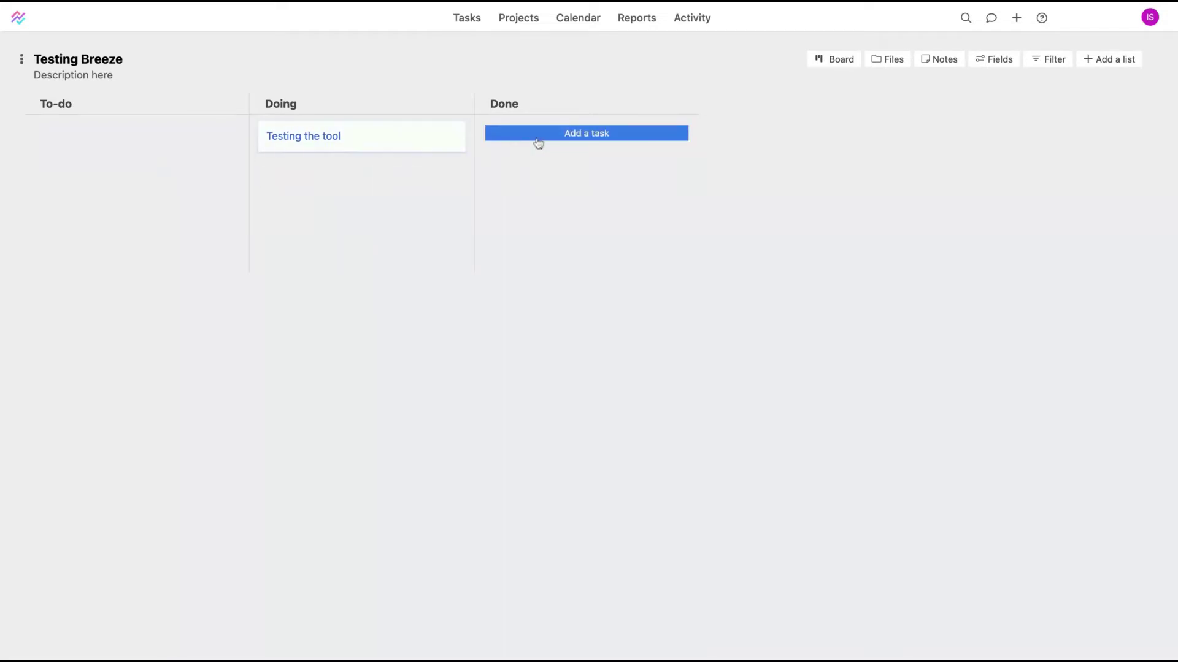
Add 'Created the project' to Done and 'Buy the deal on AppSumo' to To-do
left_click(538, 143)
type("Created")
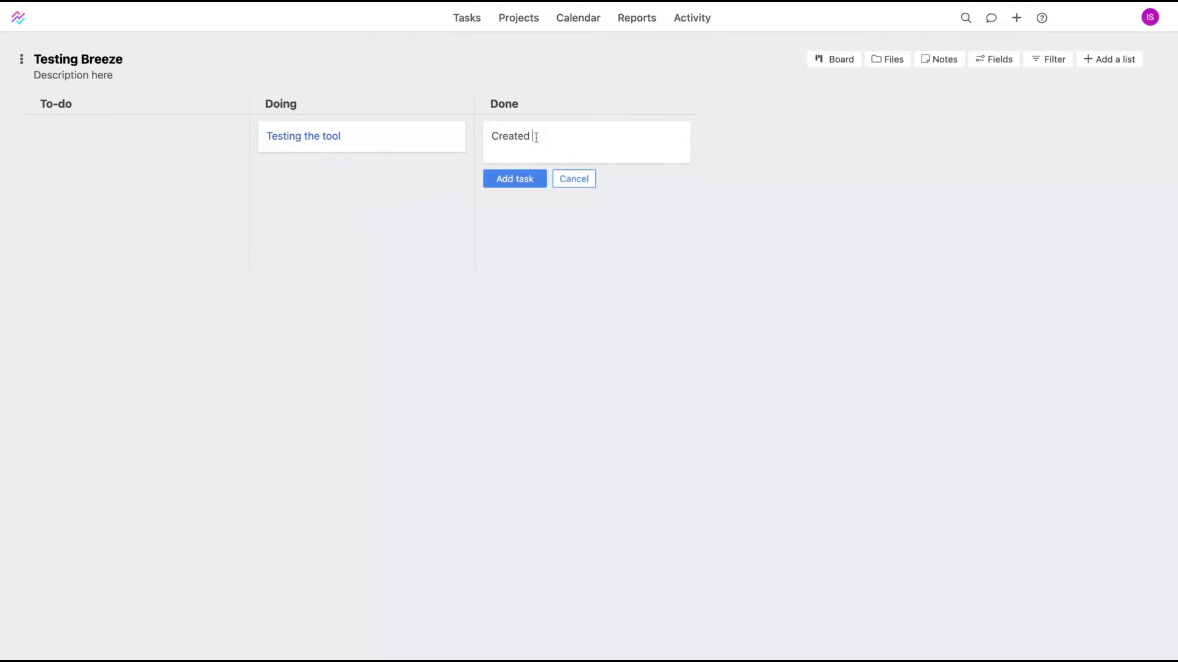
type(" the project")
left_click(502, 182)
left_click(95, 136)
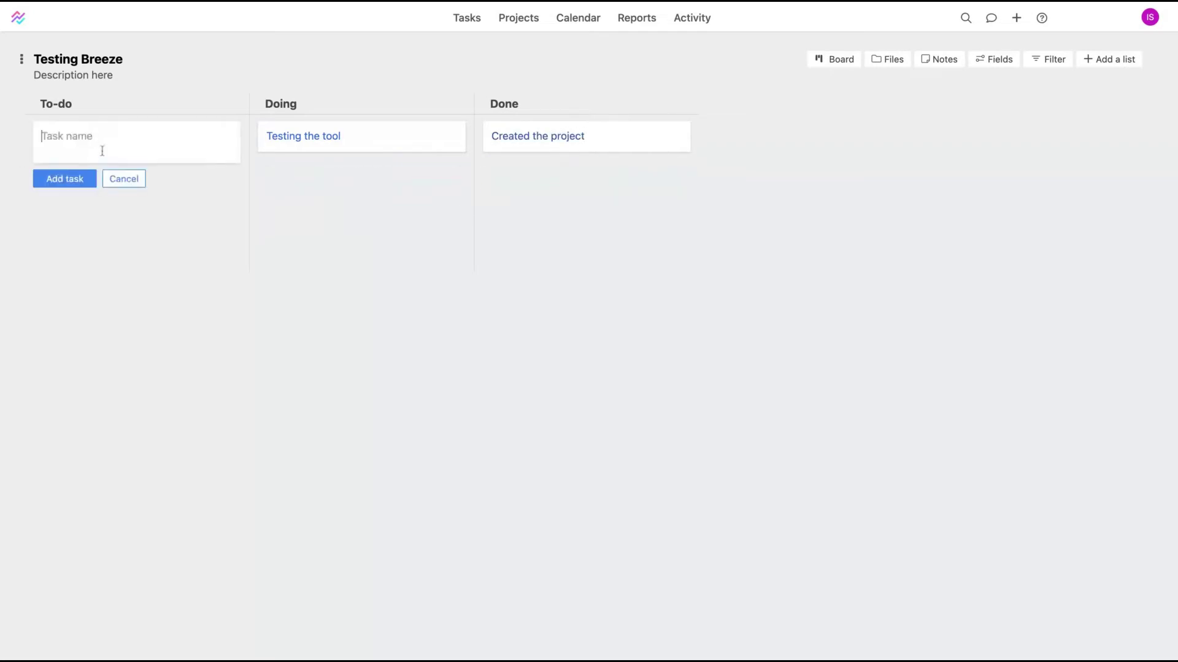
type("But")
type(" the ")
type("deal on AppSumo")
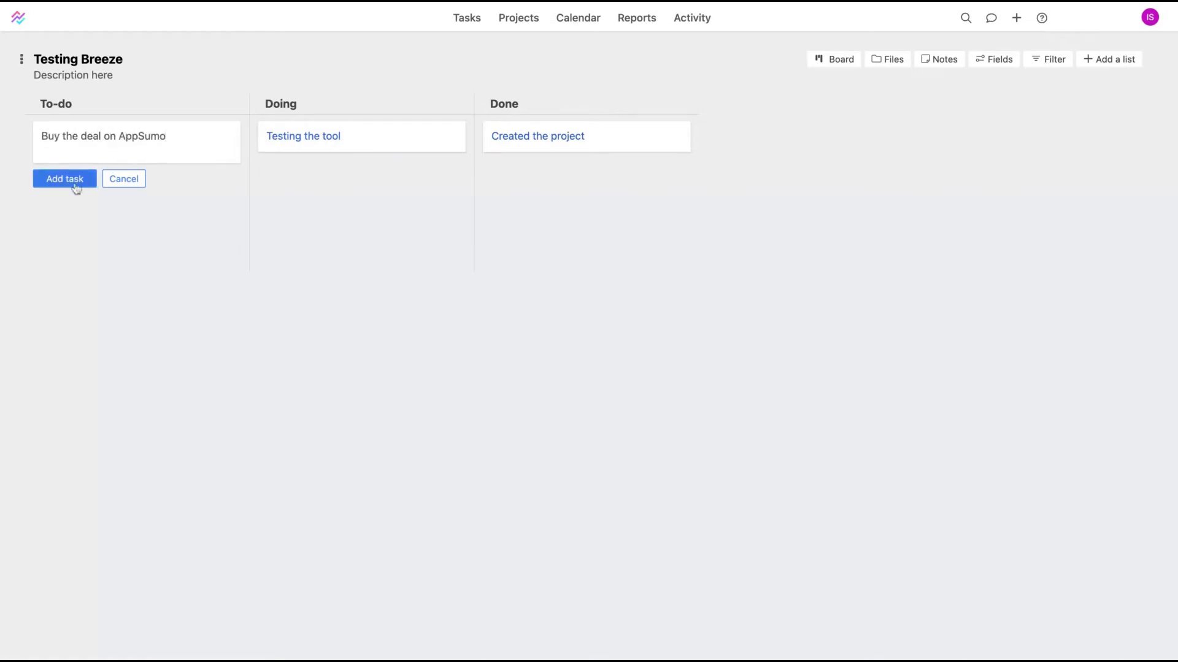
left_click(74, 183)
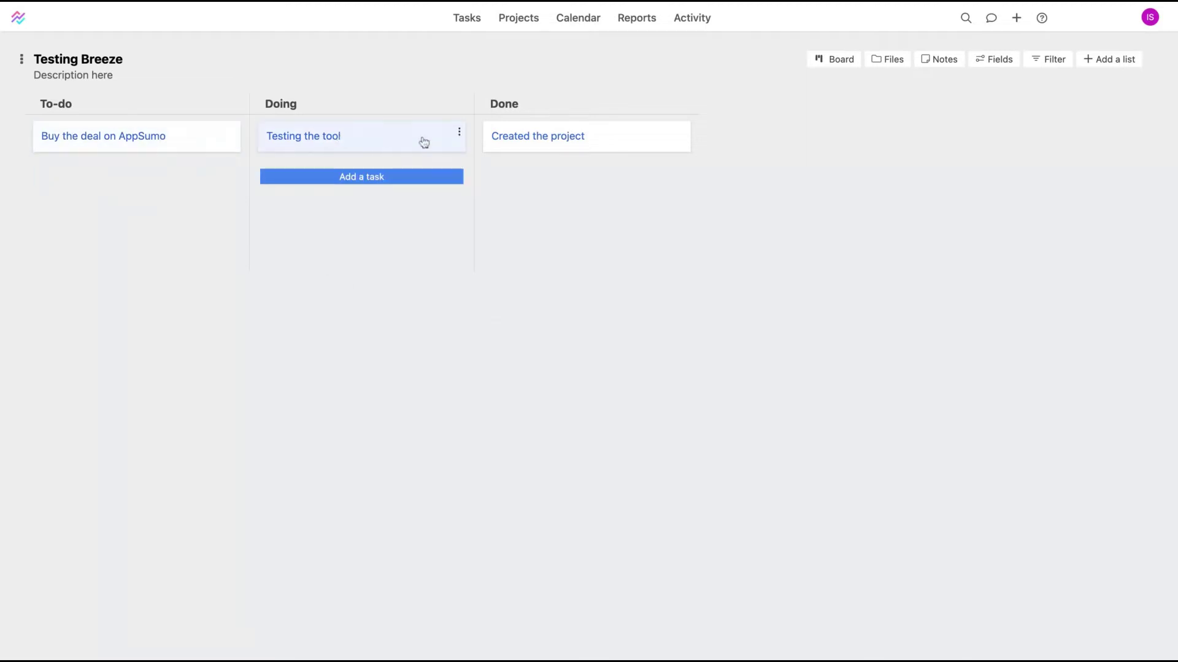
left_click_drag(444, 142, 307, 141)
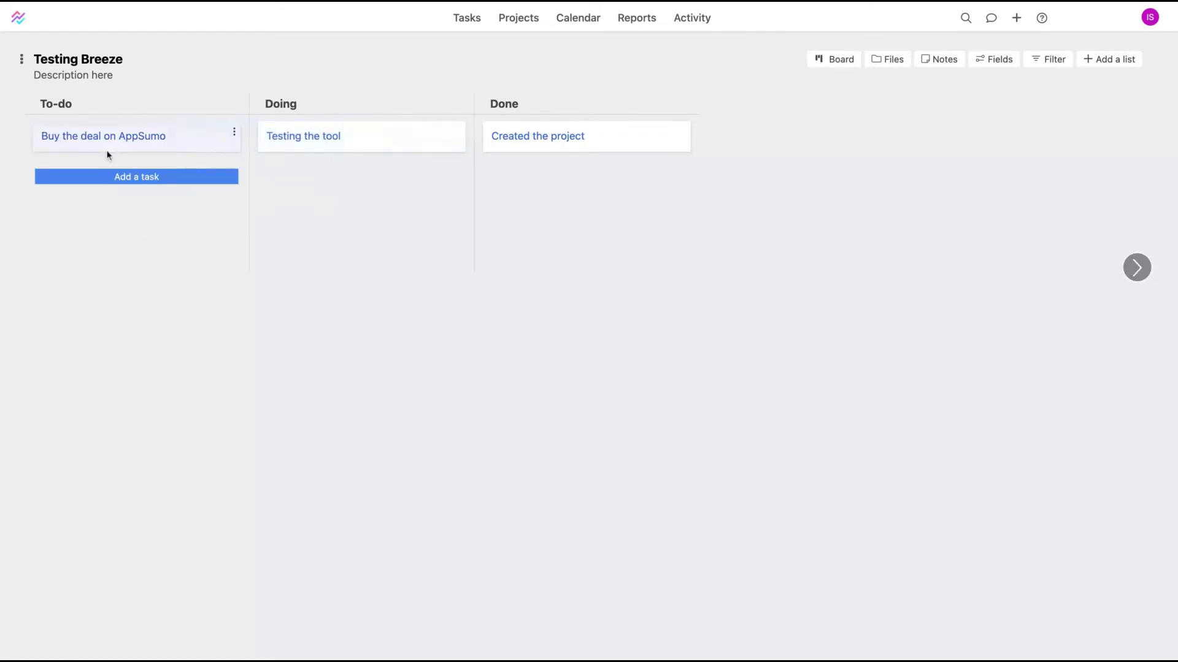
Open the 'Testing the tool' task details, leaving its description empty
left_click(388, 142)
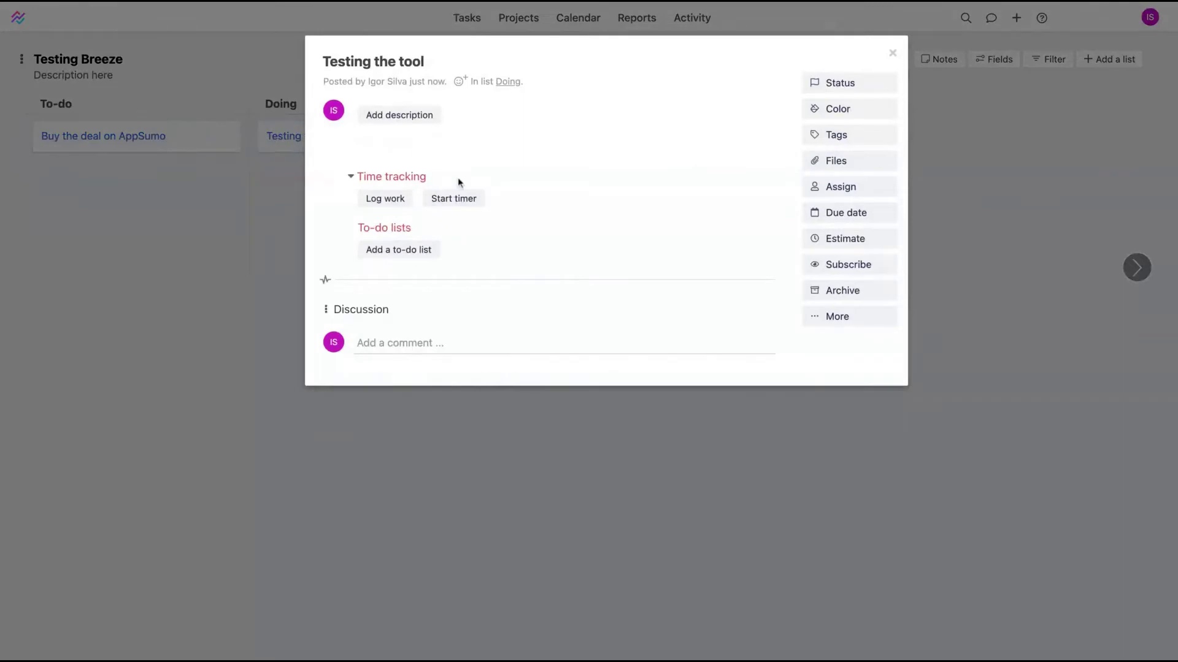
left_click(271, 208)
left_click(320, 150)
left_click(415, 117)
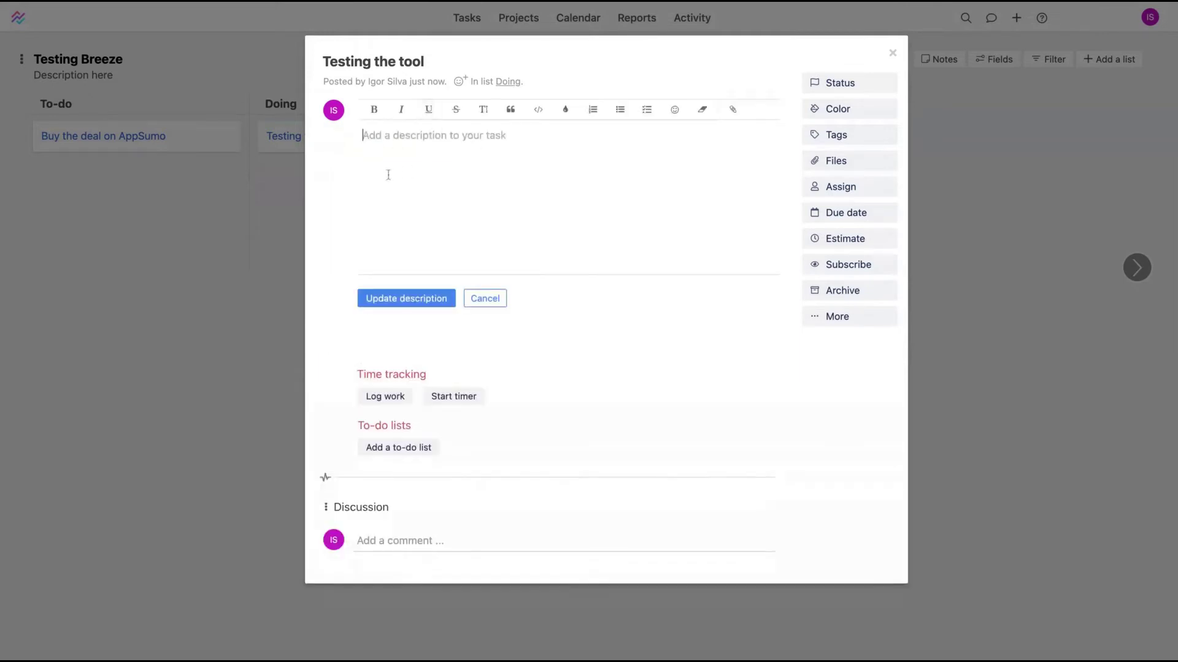
left_click(489, 300)
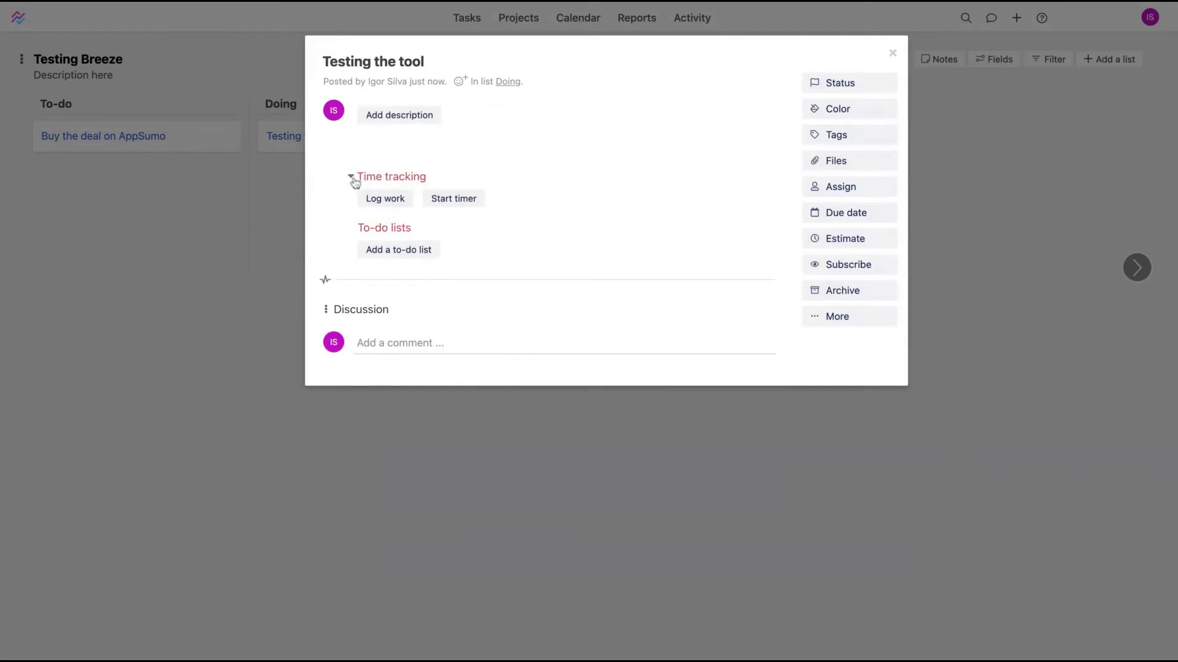
Start and stop the task timer, then delete the zero-hour time entry
left_click(457, 201)
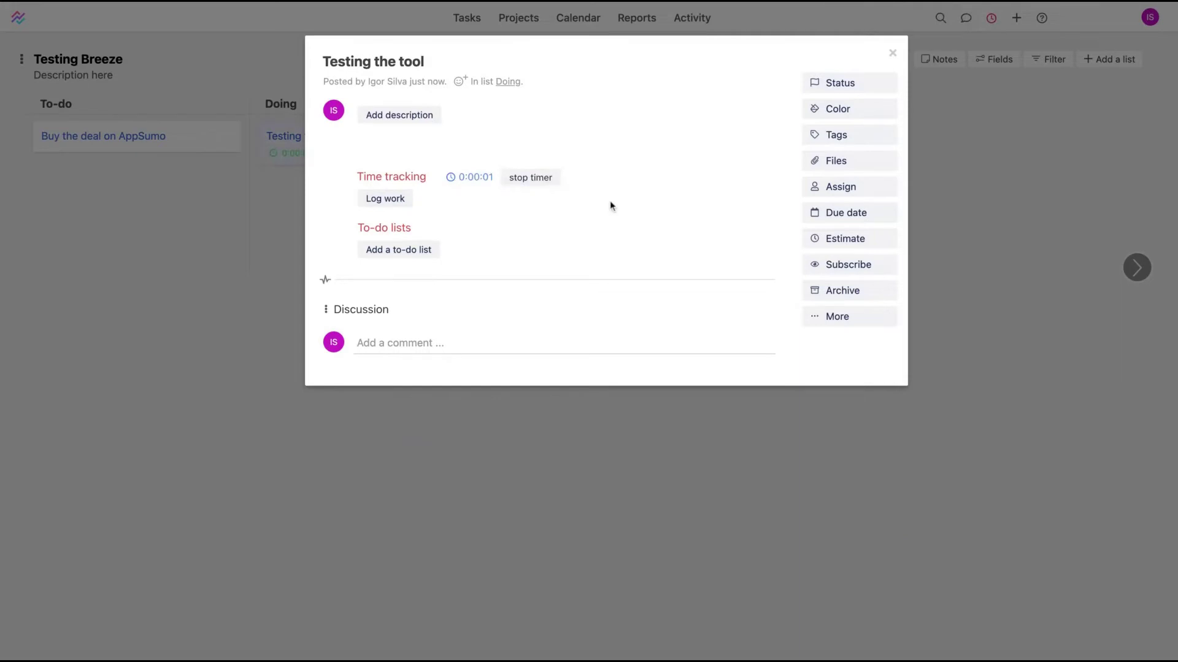
left_click_drag(531, 179, 495, 300)
left_click(525, 180)
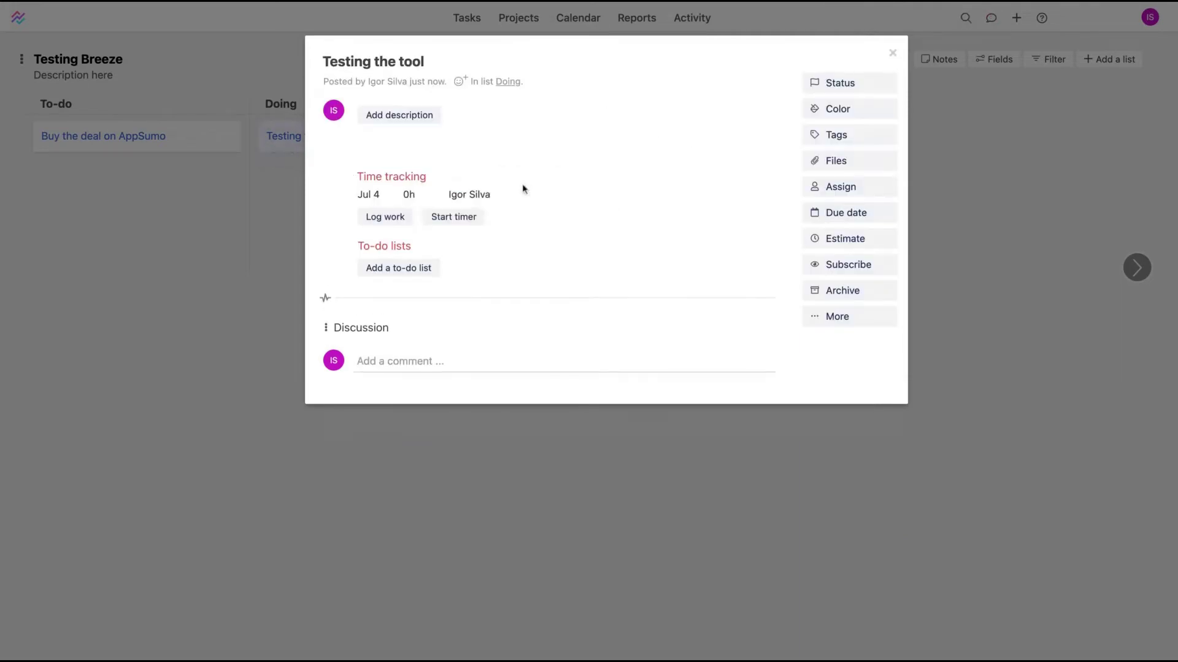
mouse_move(360, 195)
left_click(347, 195)
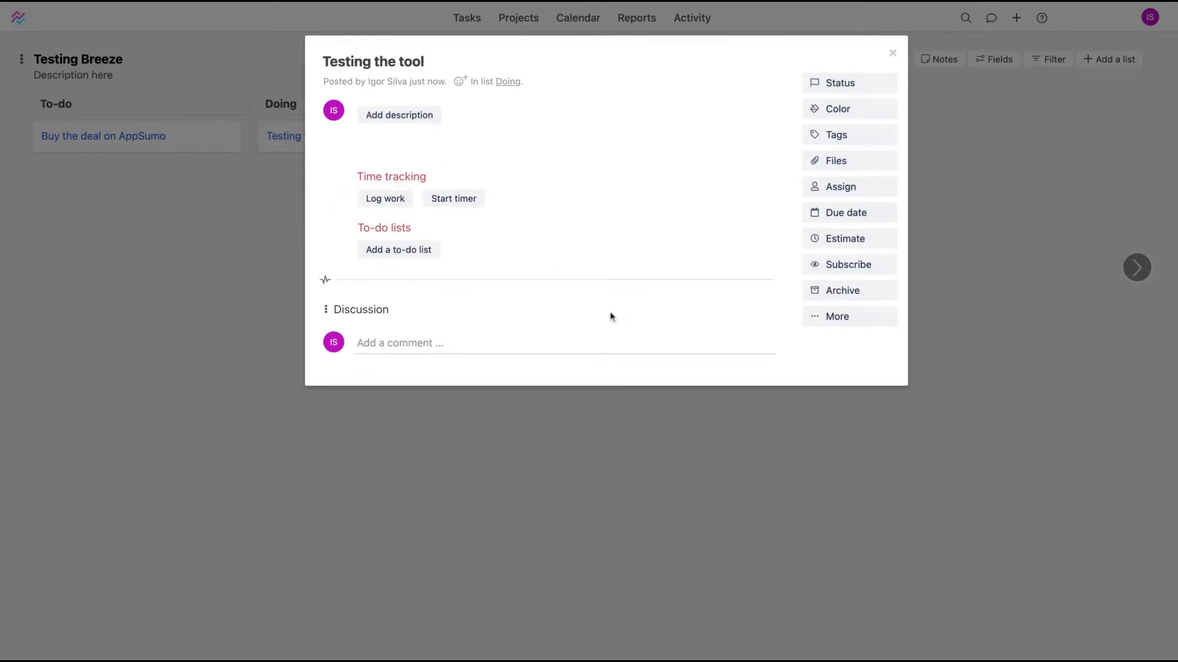
Add a 'Create an account' to-do list with the item 'Invite users'
left_click(426, 256)
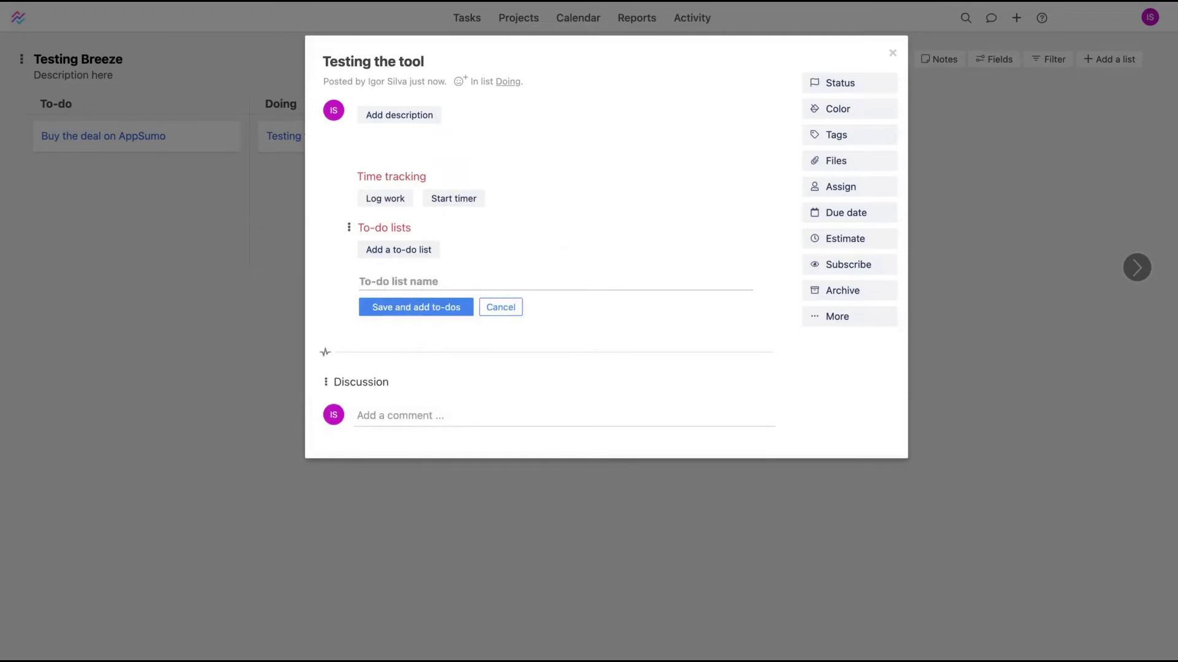
type("Create an account")
key("Return")
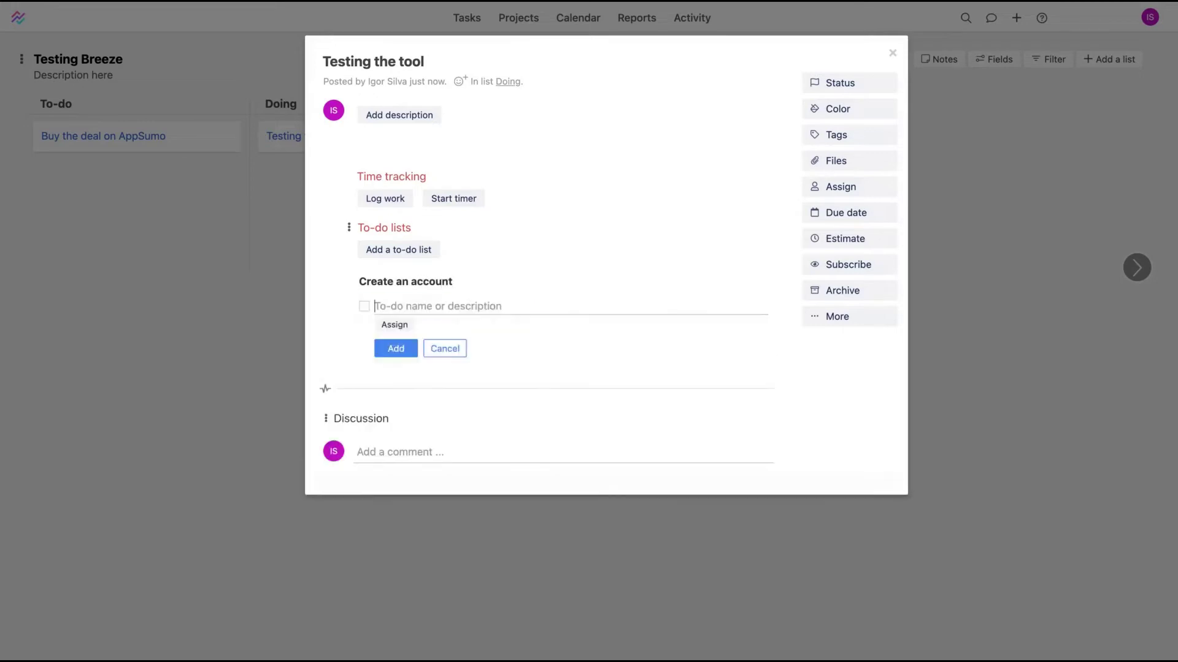
type("Invete us")
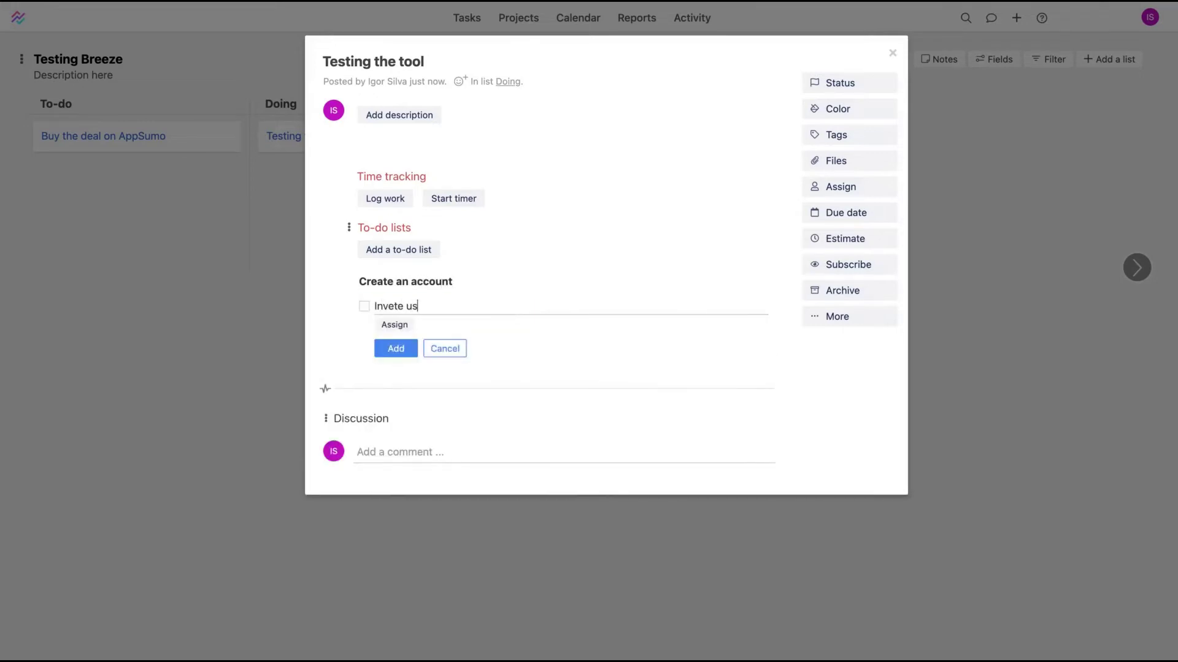
key("BackSpace")
key("BackSpace")
key("BackSpace")
type("ite users")
key("Return")
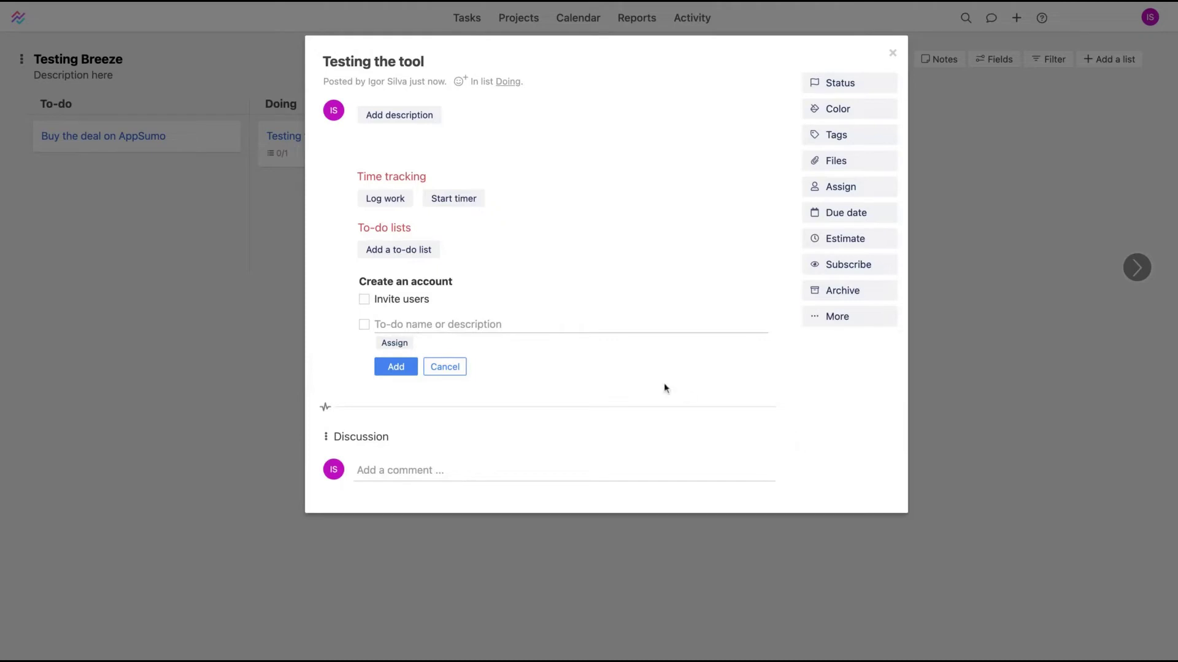
Check off 'Invite users' and glance at its assignment options before starting a comment
left_click(363, 299)
left_click(455, 299)
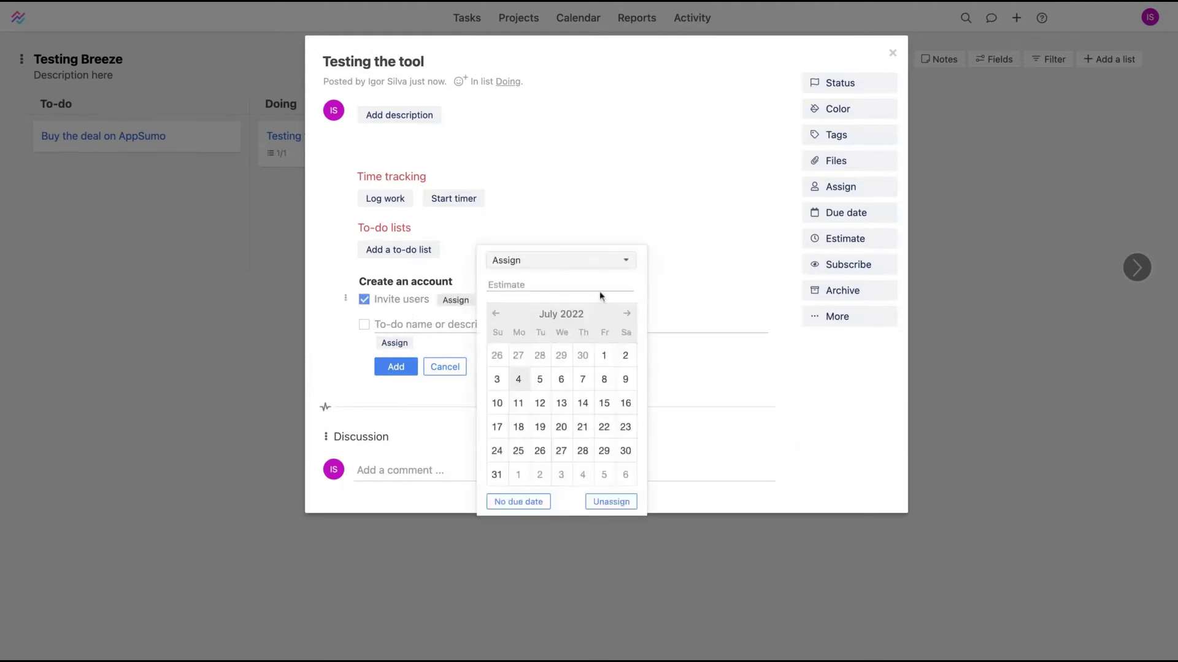
left_click(834, 443)
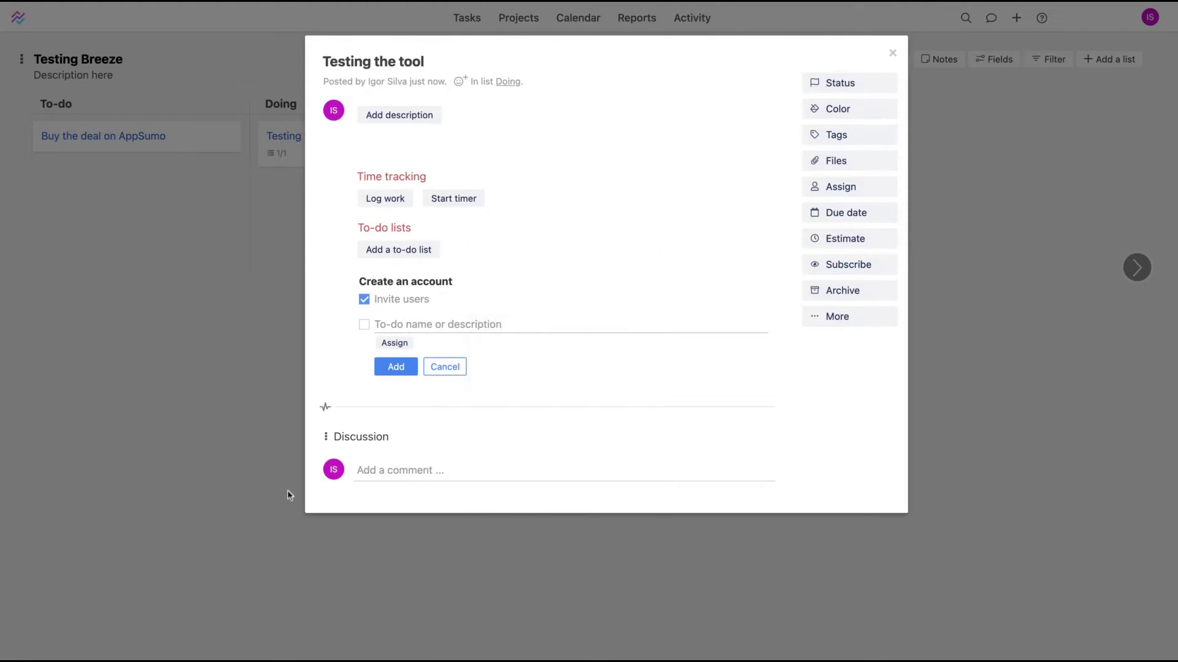
left_click(382, 469)
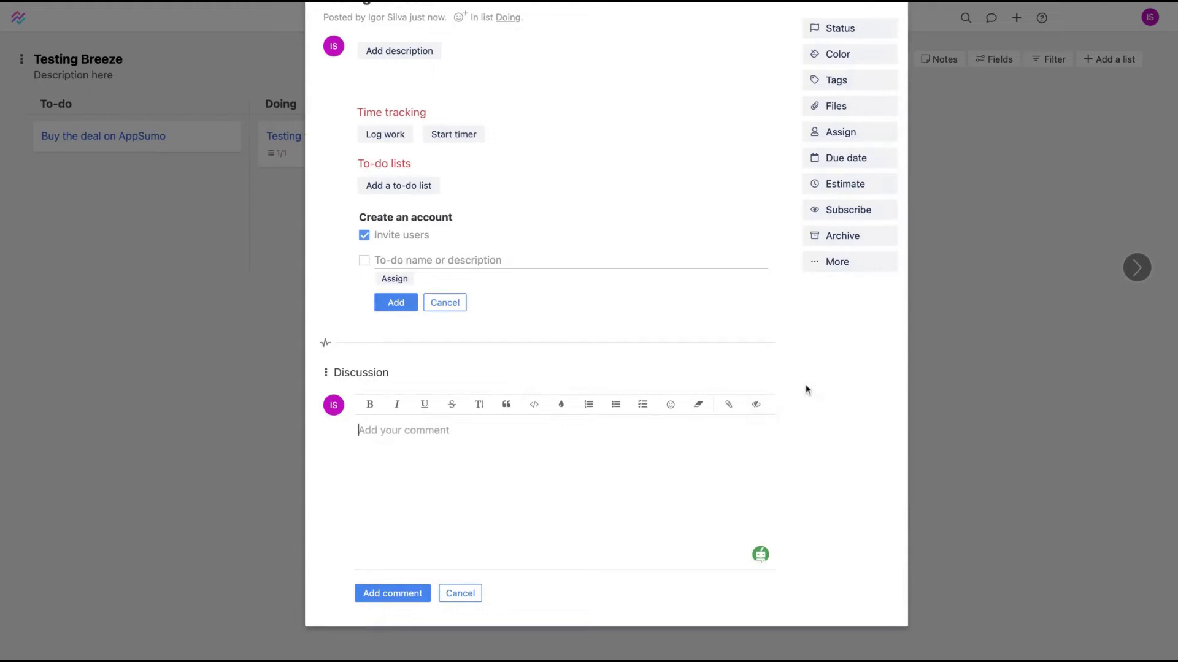
Post the comment 'Hello' on the Testing the tool task
type("Hello")
left_click(373, 594)
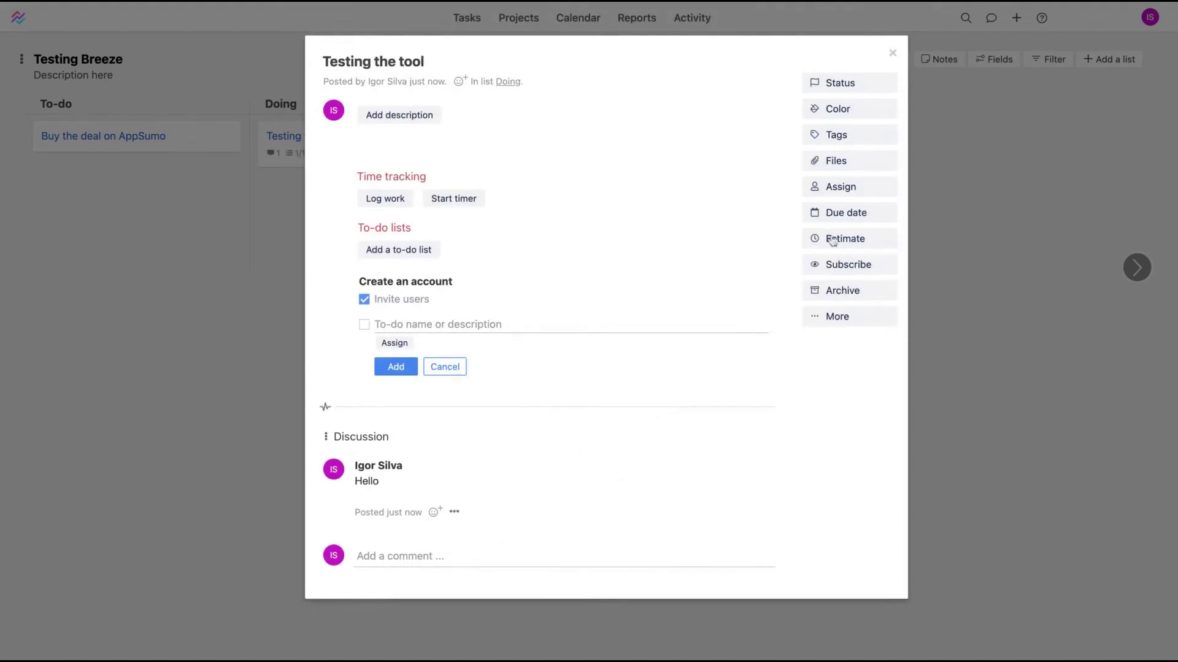
Set the task colour to magenta after checking statuses; glance at tag options
left_click(842, 90)
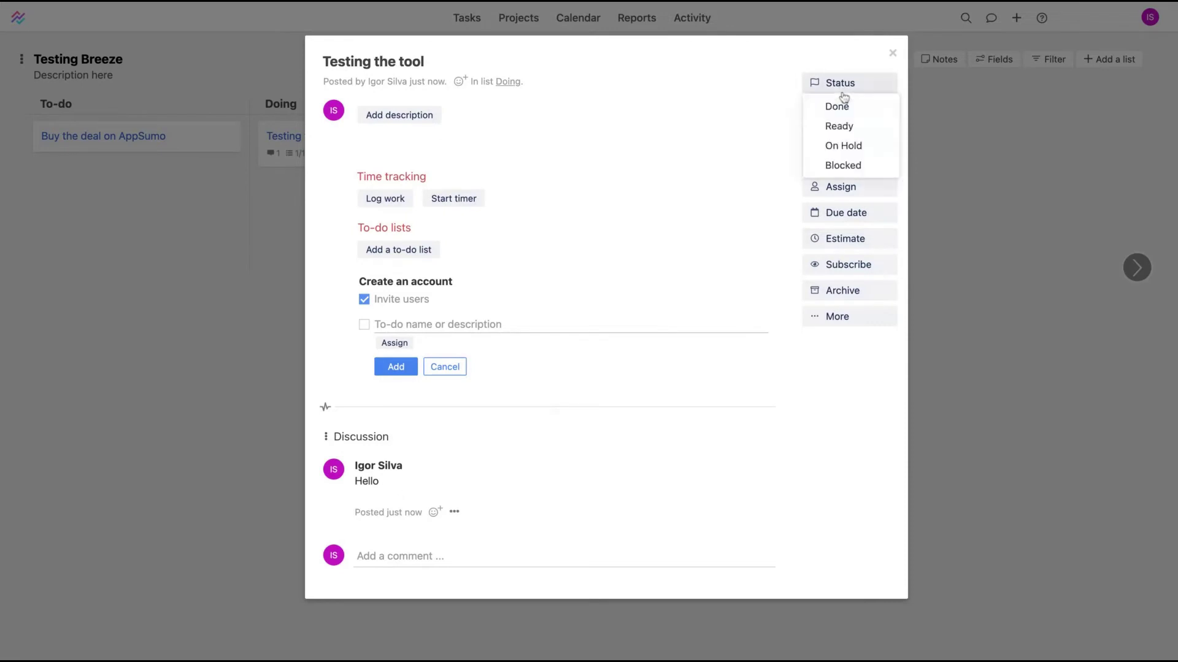
left_click(838, 108)
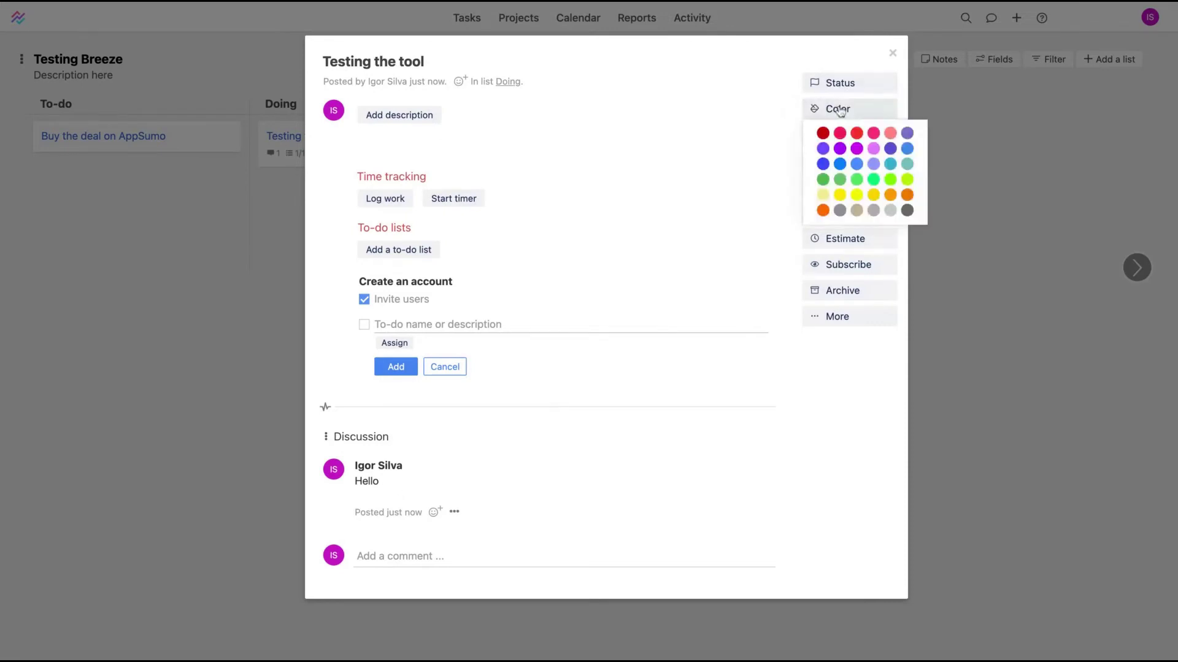
left_click(856, 154)
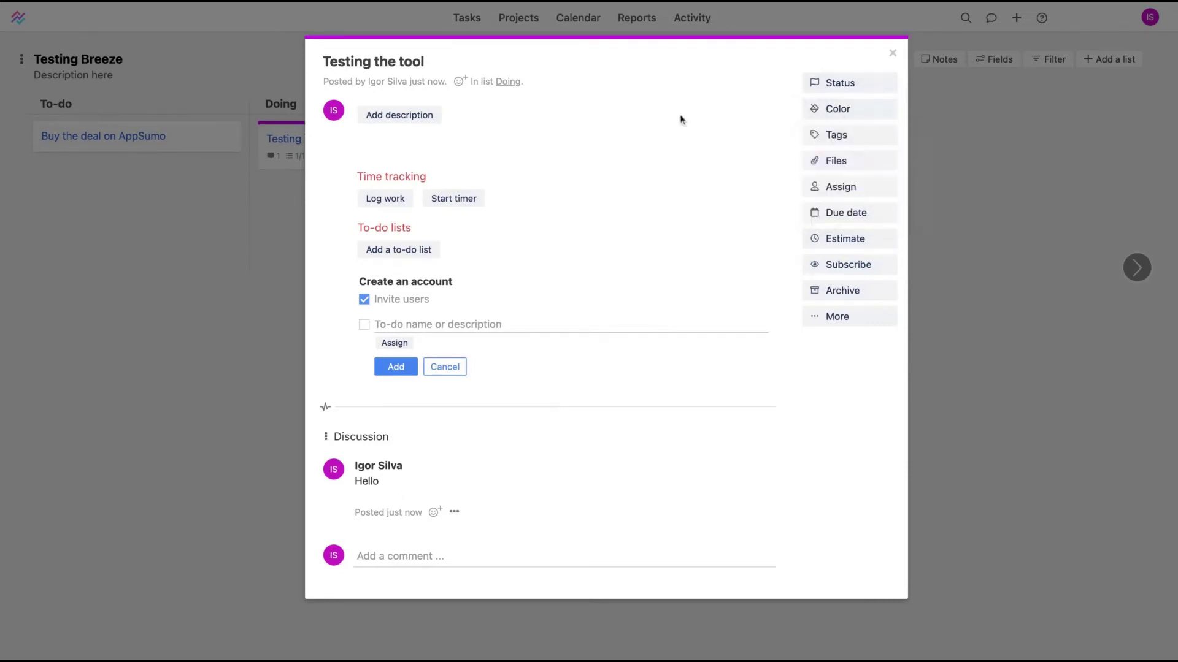
left_click(844, 138)
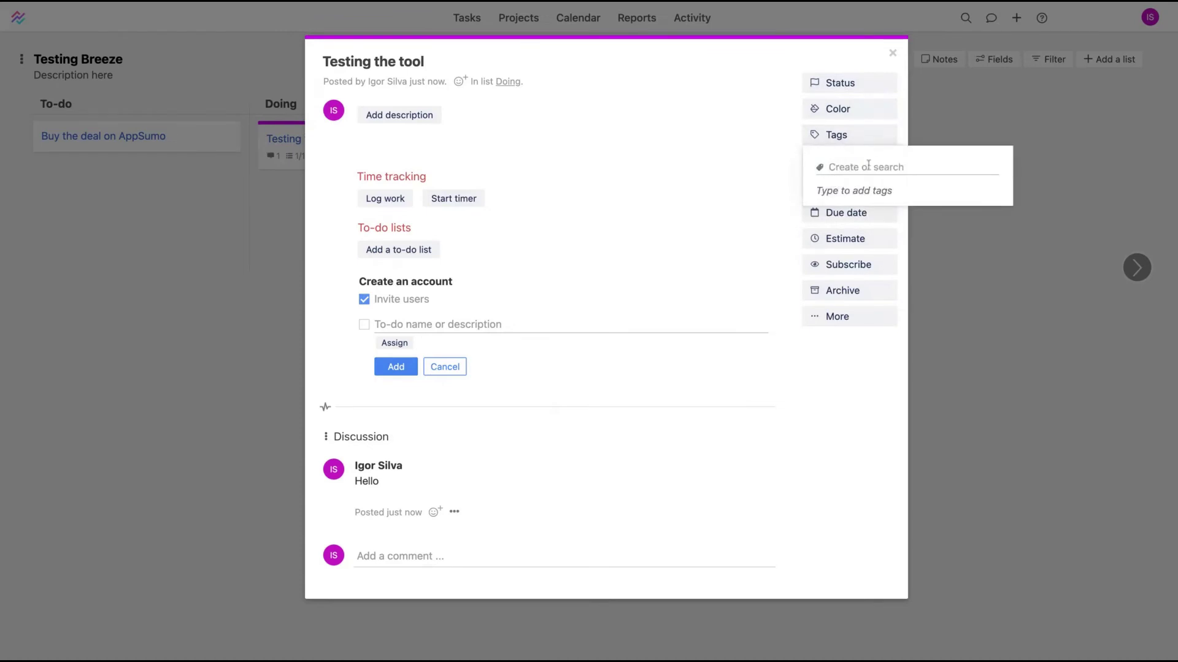
left_click(770, 133)
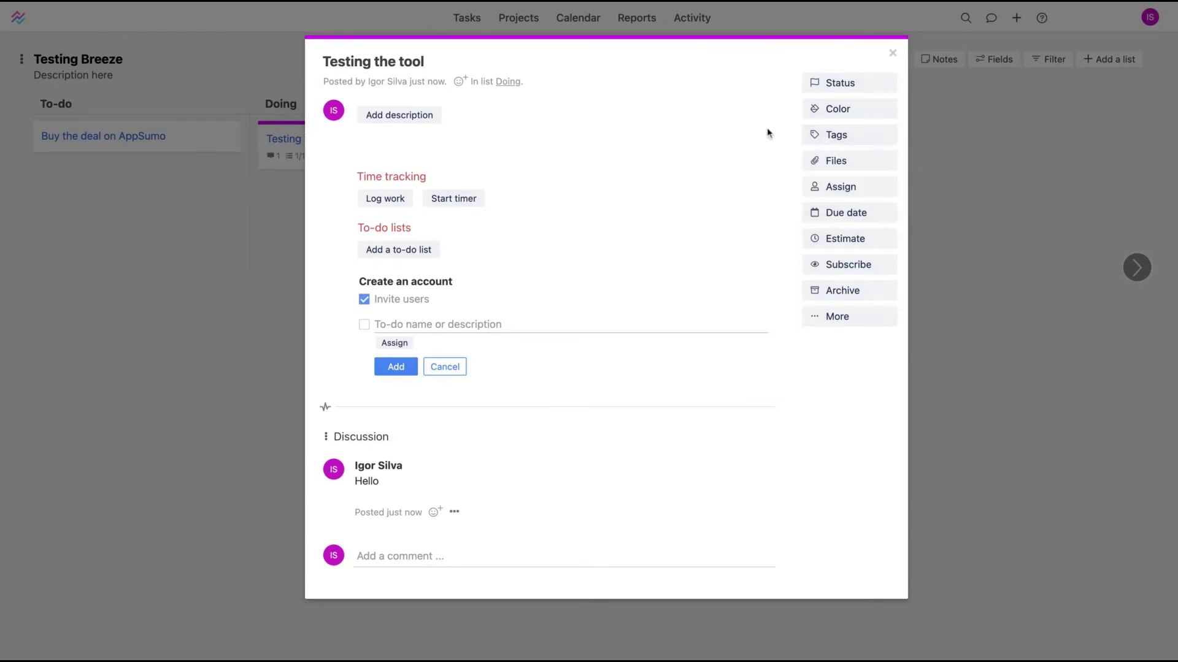
Browse the task's Files, Assign, Due date and Estimate options without changing them
left_click(850, 162)
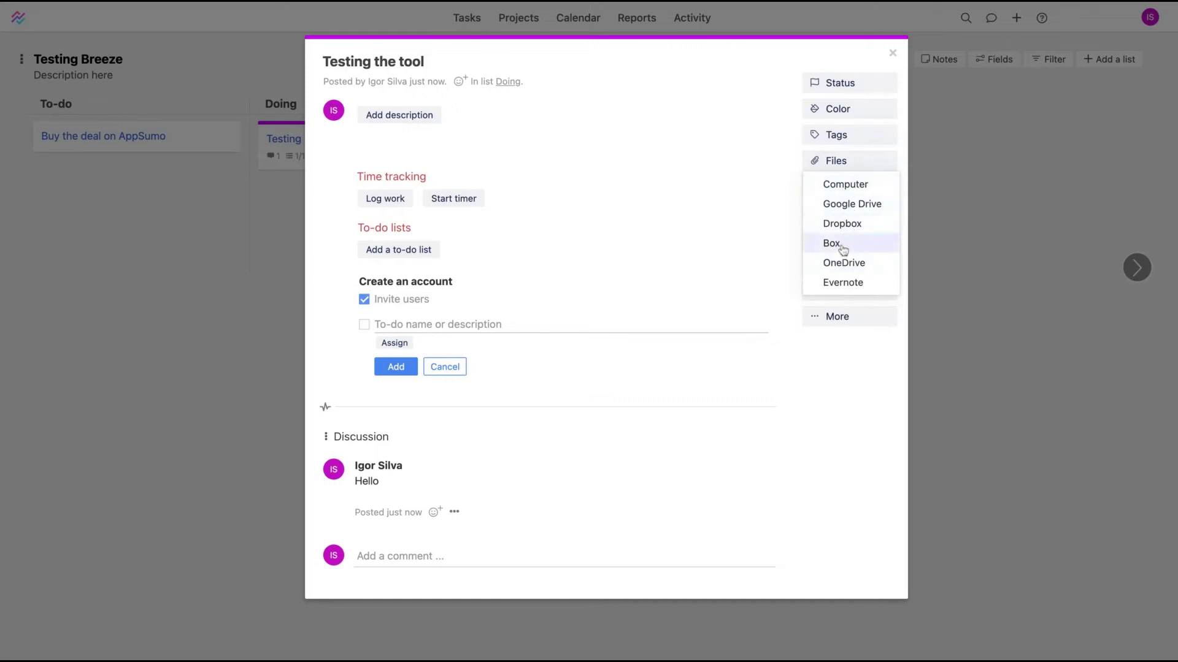
left_click(763, 218)
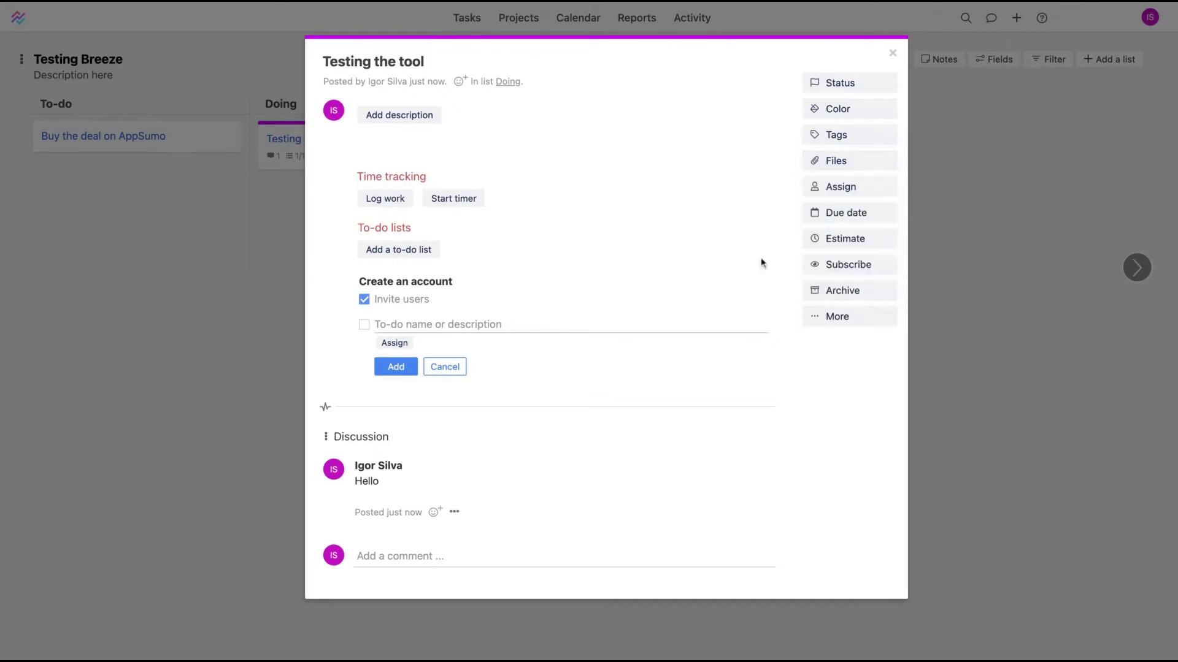
left_click(818, 192)
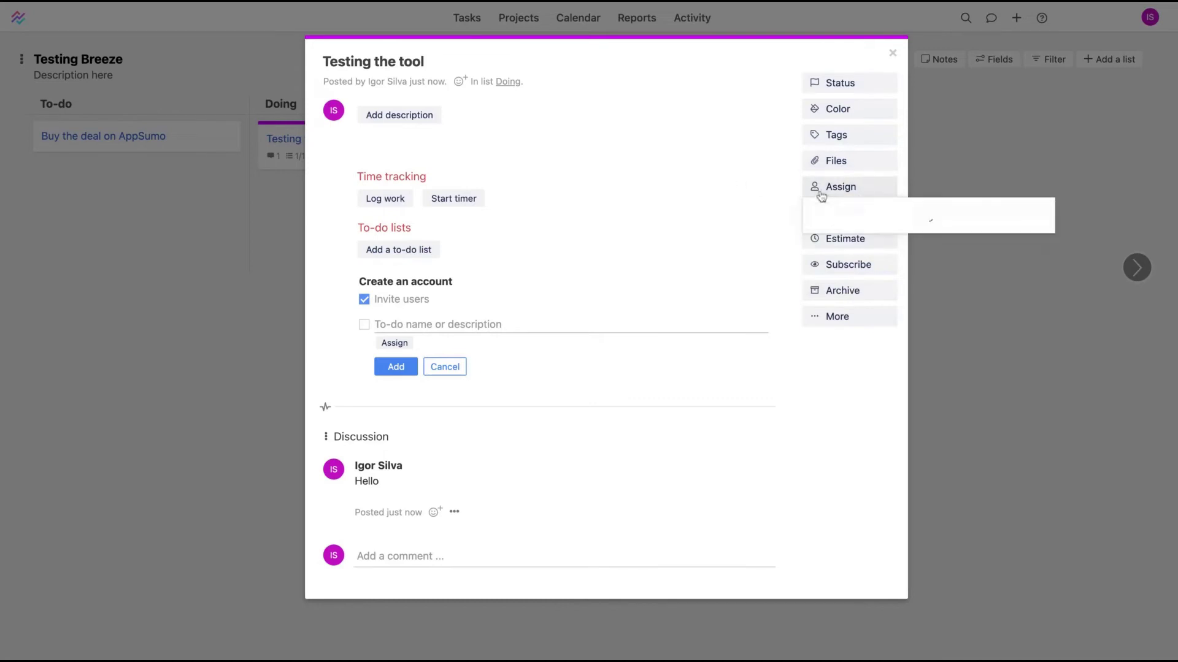
left_click(751, 134)
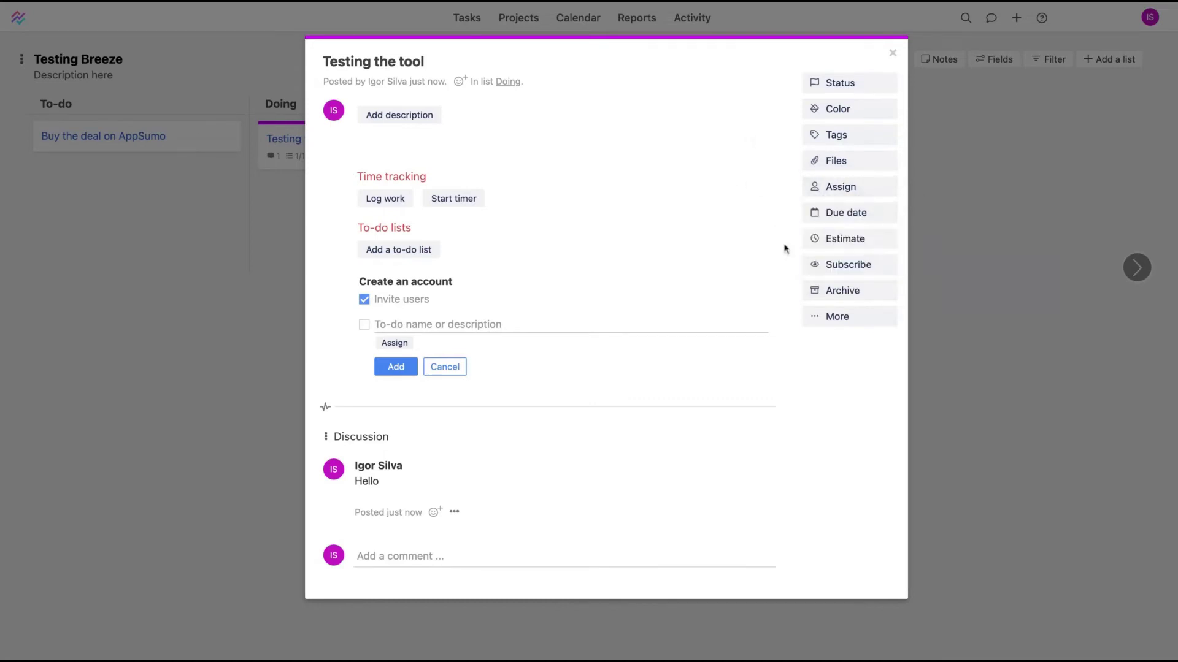
left_click(864, 216)
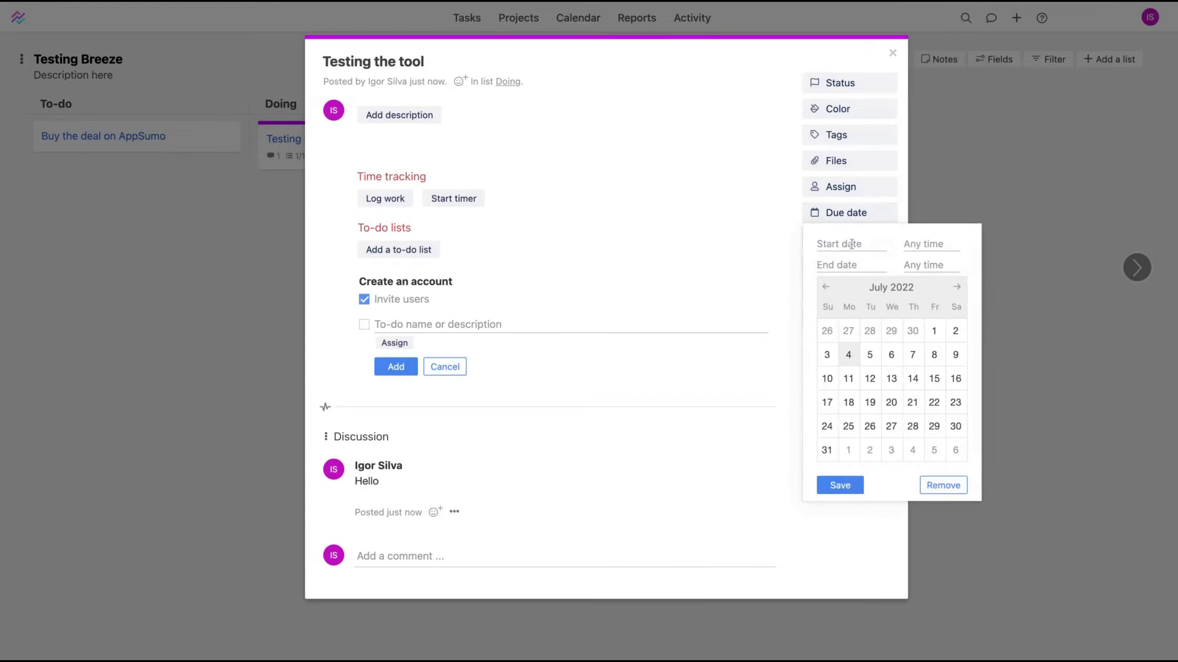
left_click(716, 231)
left_click(846, 238)
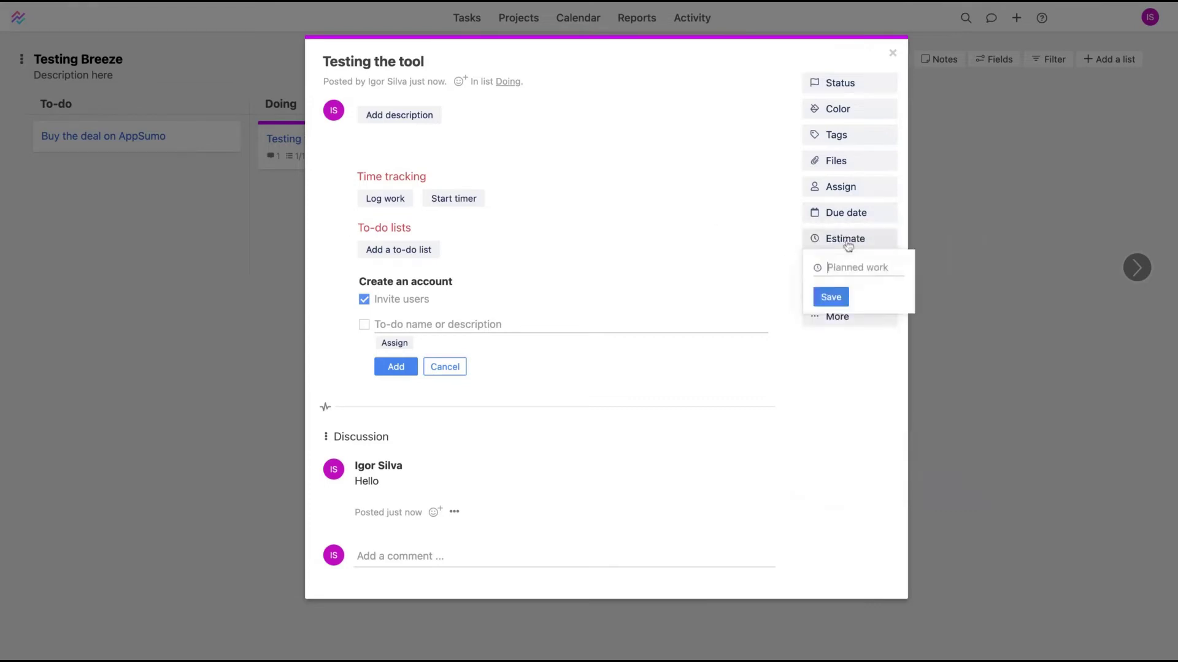
left_click(766, 228)
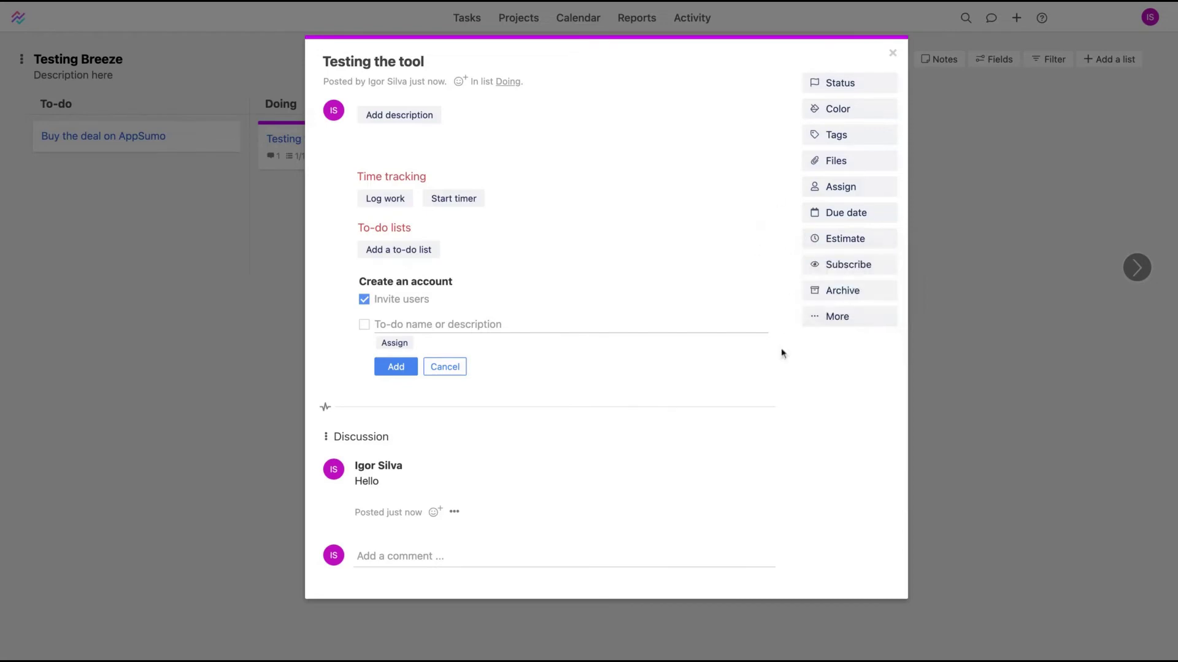
Check subscribers and extra task actions, then close the task back to the board
left_click(860, 264)
left_click(776, 221)
left_click(827, 318)
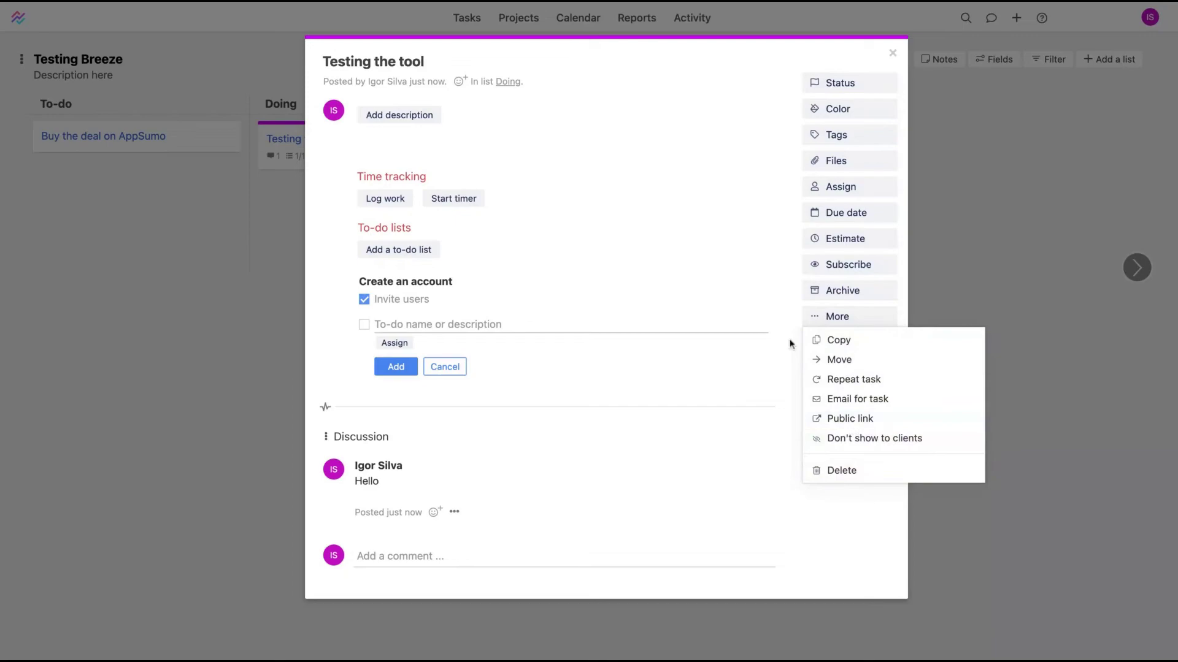
left_click(781, 68)
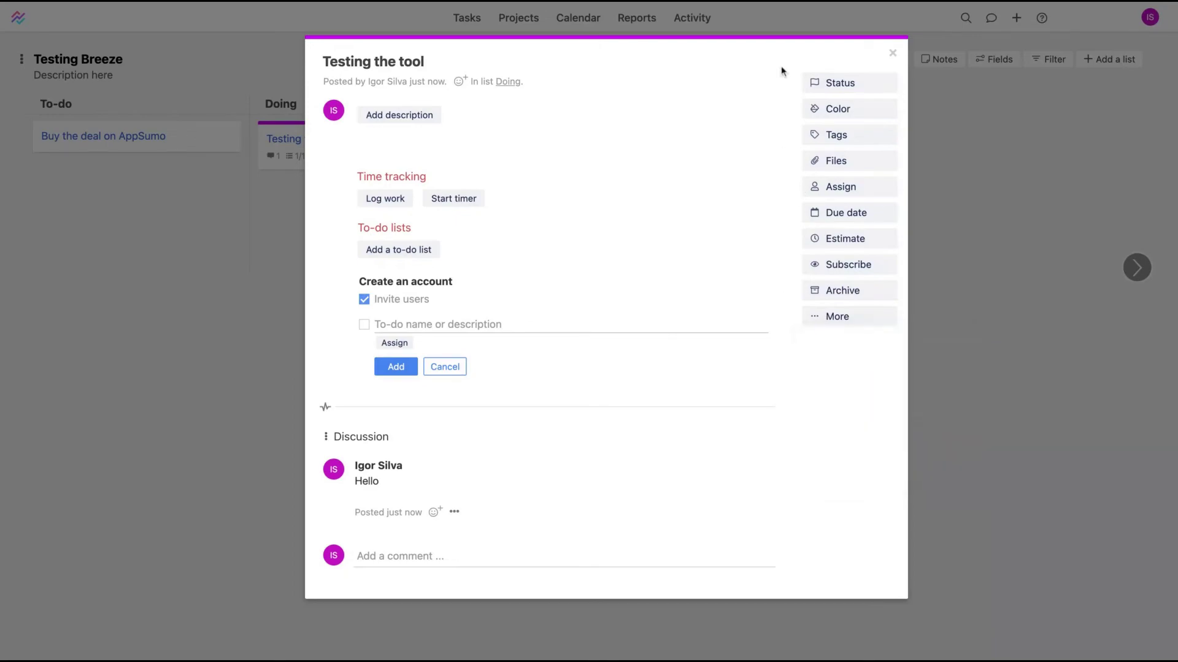
left_click(893, 54)
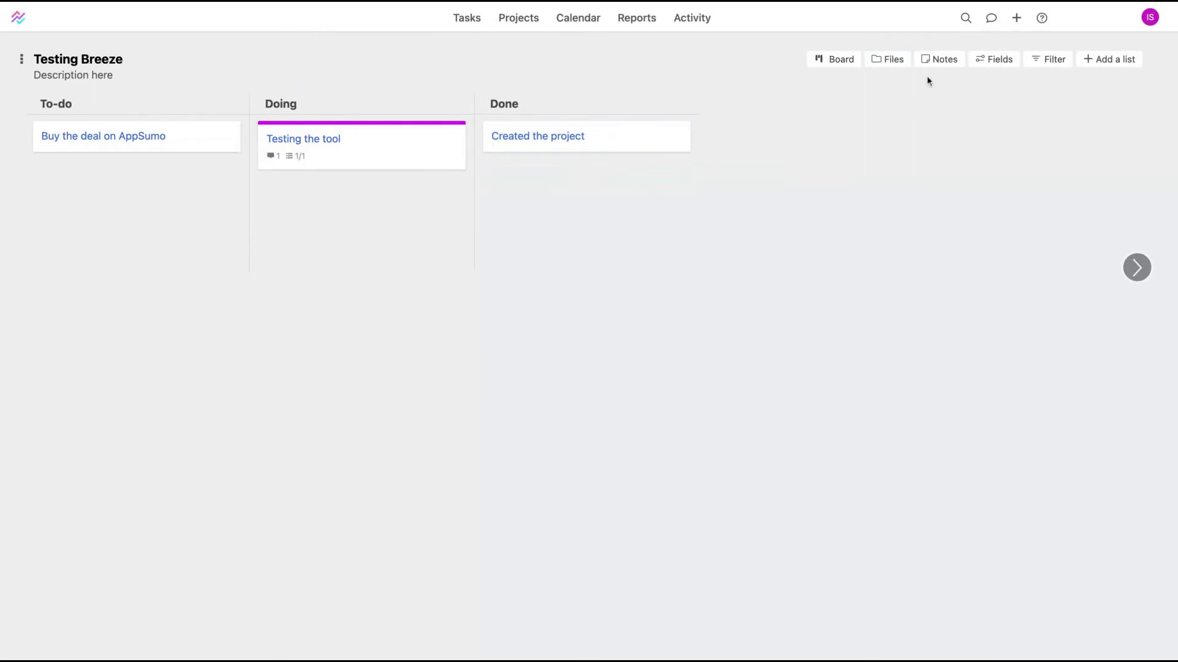
Add a new project note titled 'Notedsdsdsd' to Testing Breeze
left_click(936, 59)
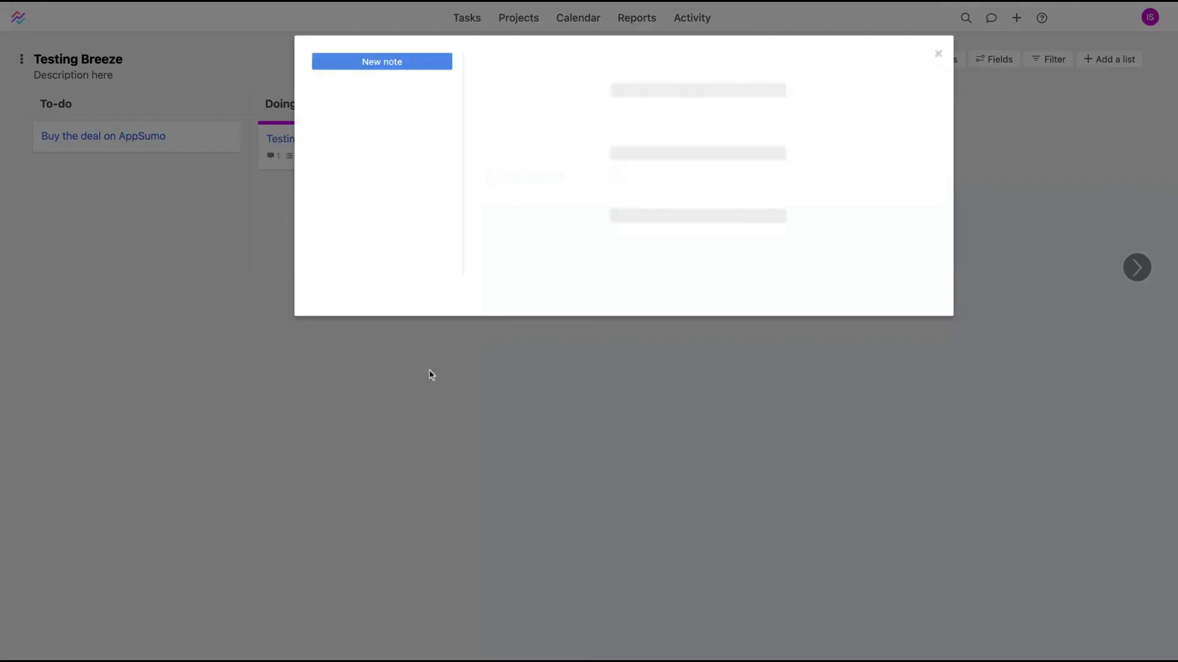
left_click(396, 64)
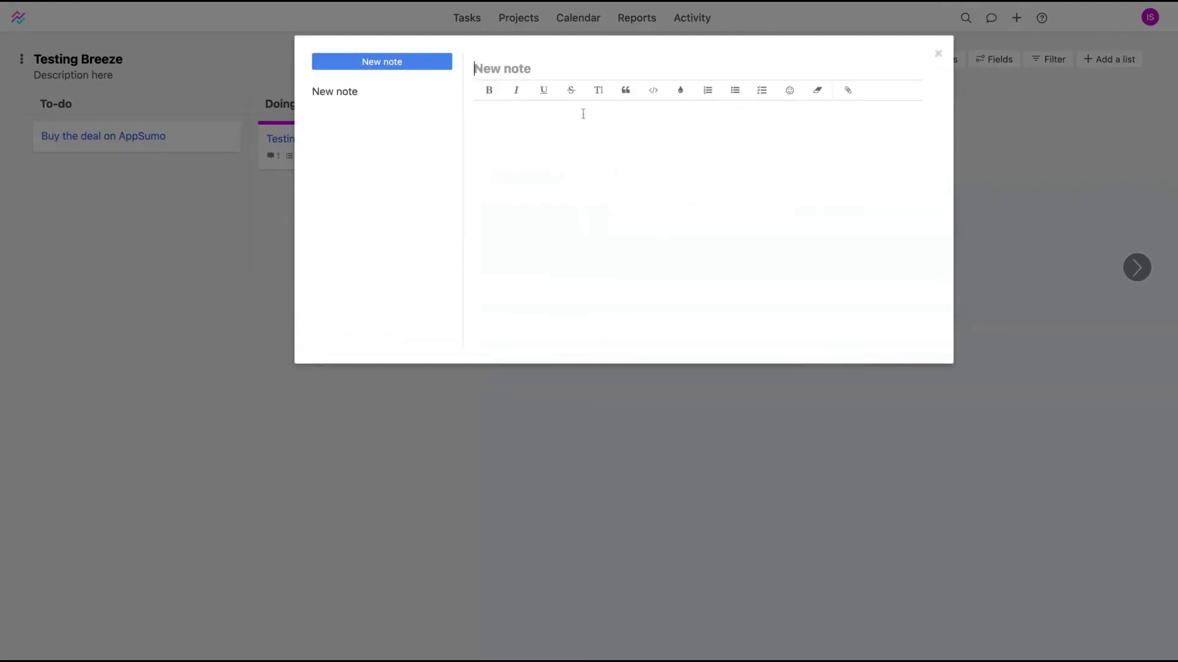
type("Notedsdsdsd")
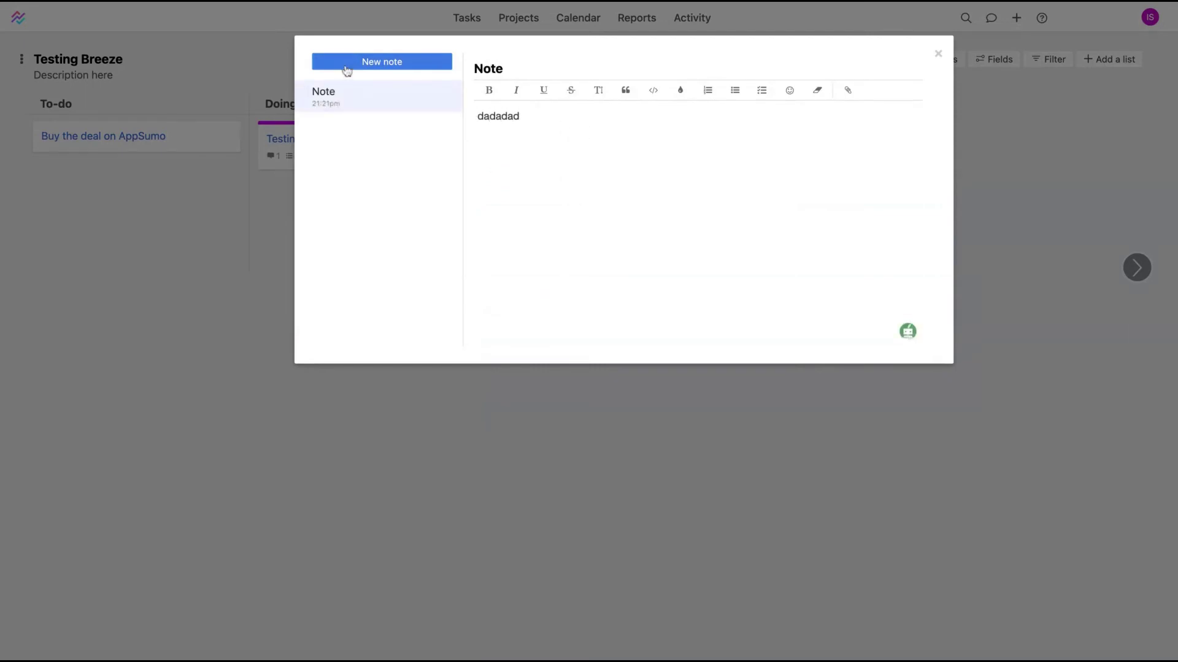
left_click(346, 65)
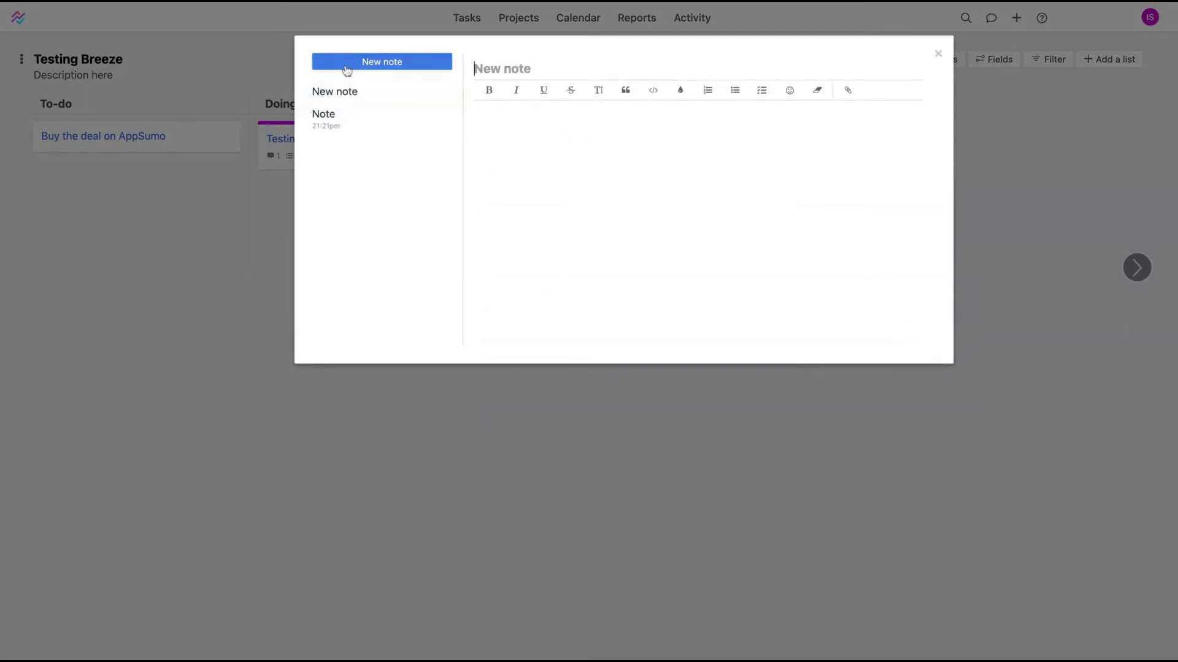
left_click(938, 54)
Reopen the project notes, view the note titled 'Note', and close the notes panel
left_click(935, 60)
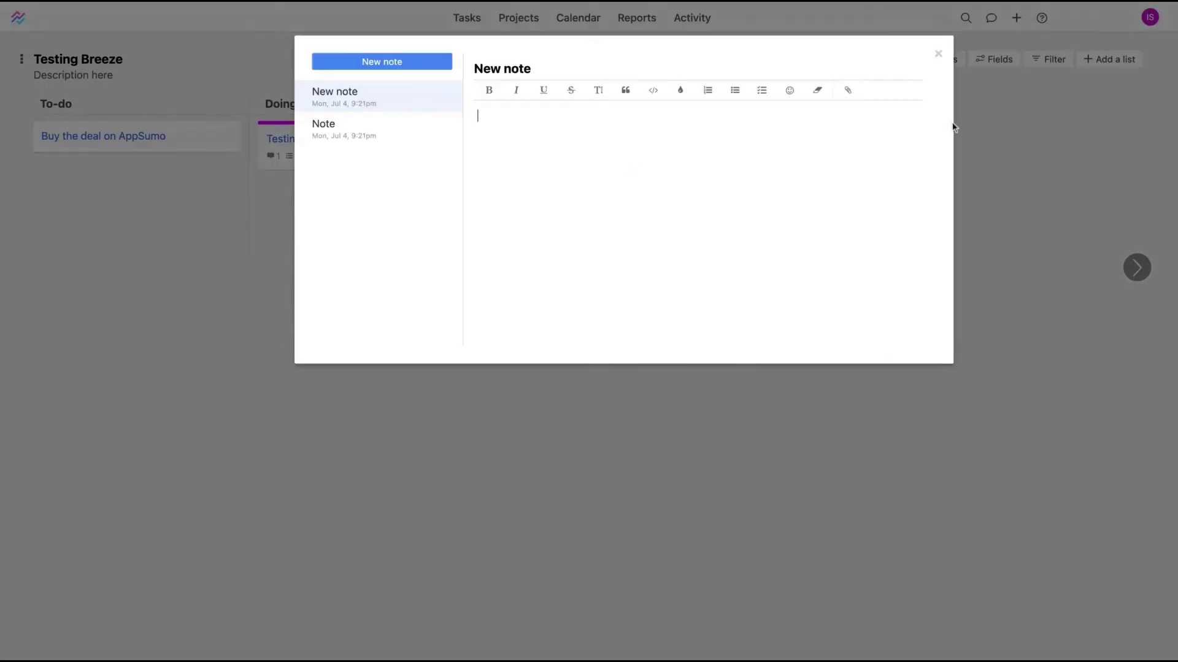
left_click(715, 428)
left_click(936, 62)
left_click(311, 140)
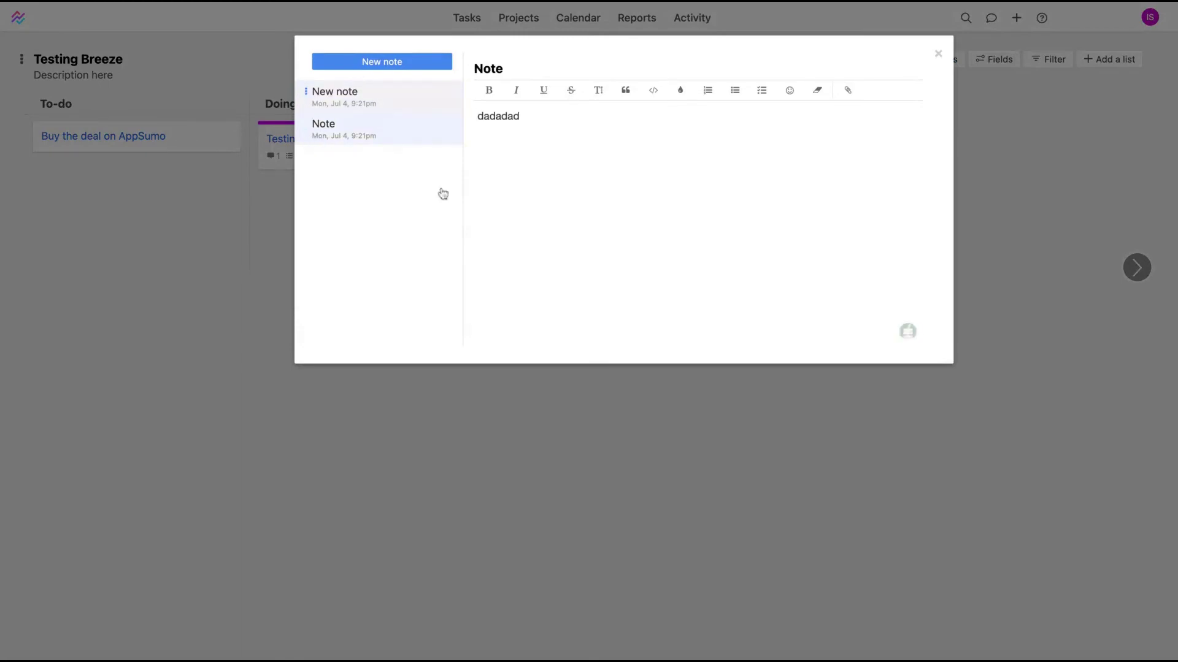
left_click(1057, 120)
Check the empty project files window twice, then bring up the project view choices
left_click(889, 66)
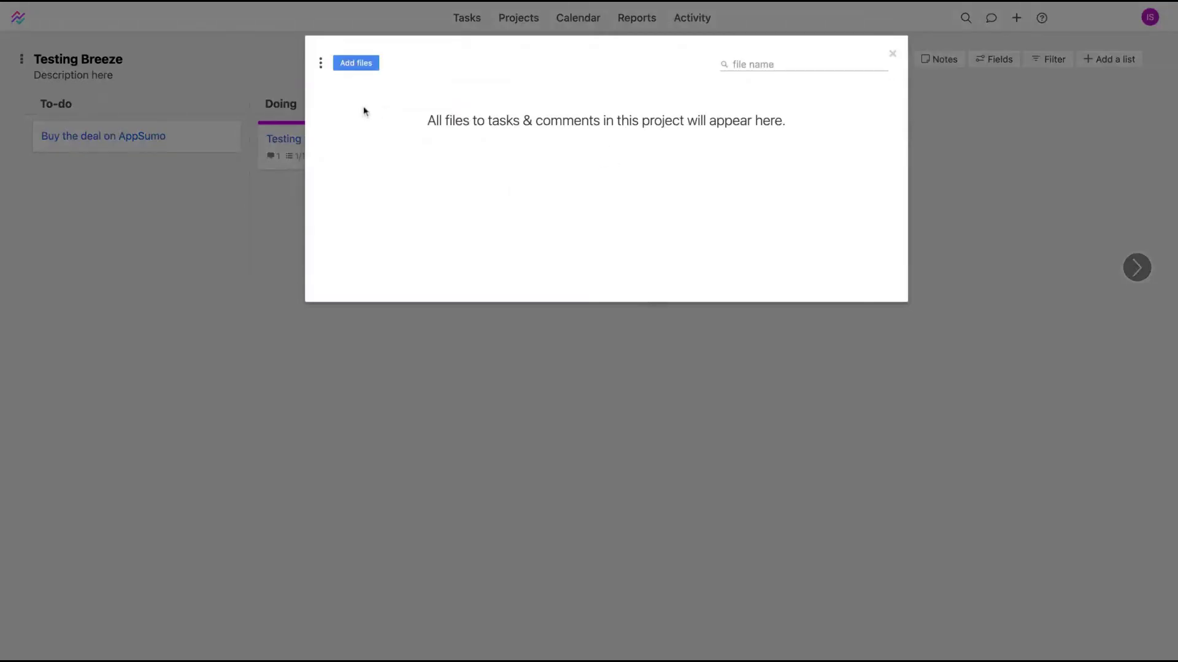
left_click(204, 240)
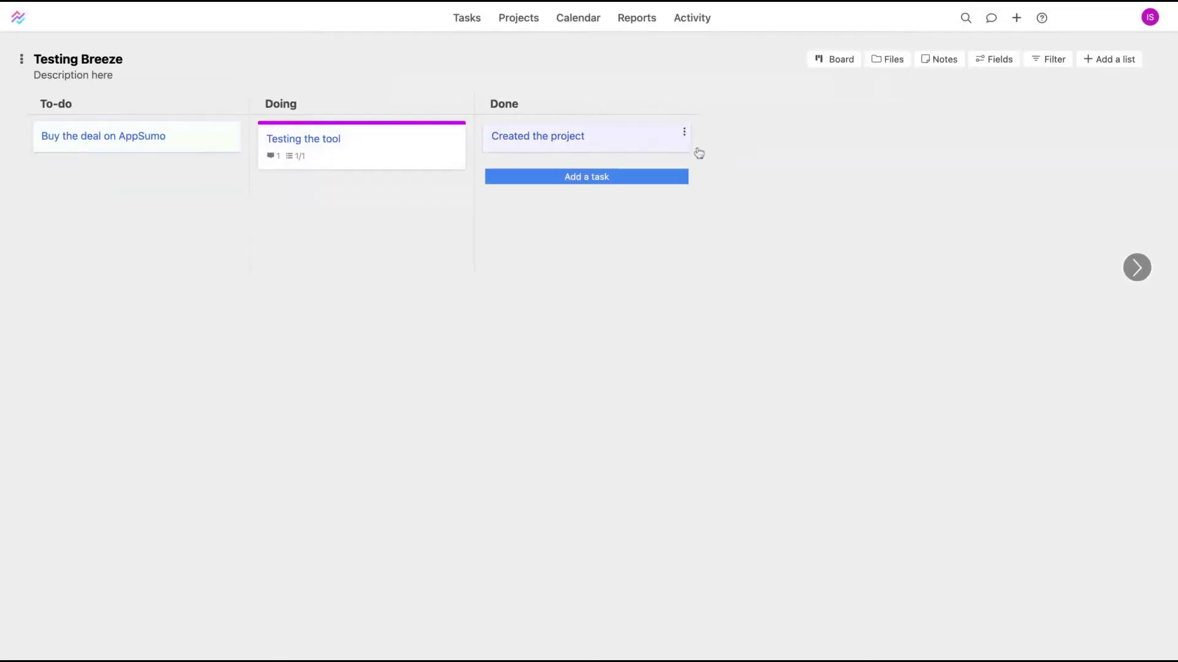
left_click(888, 60)
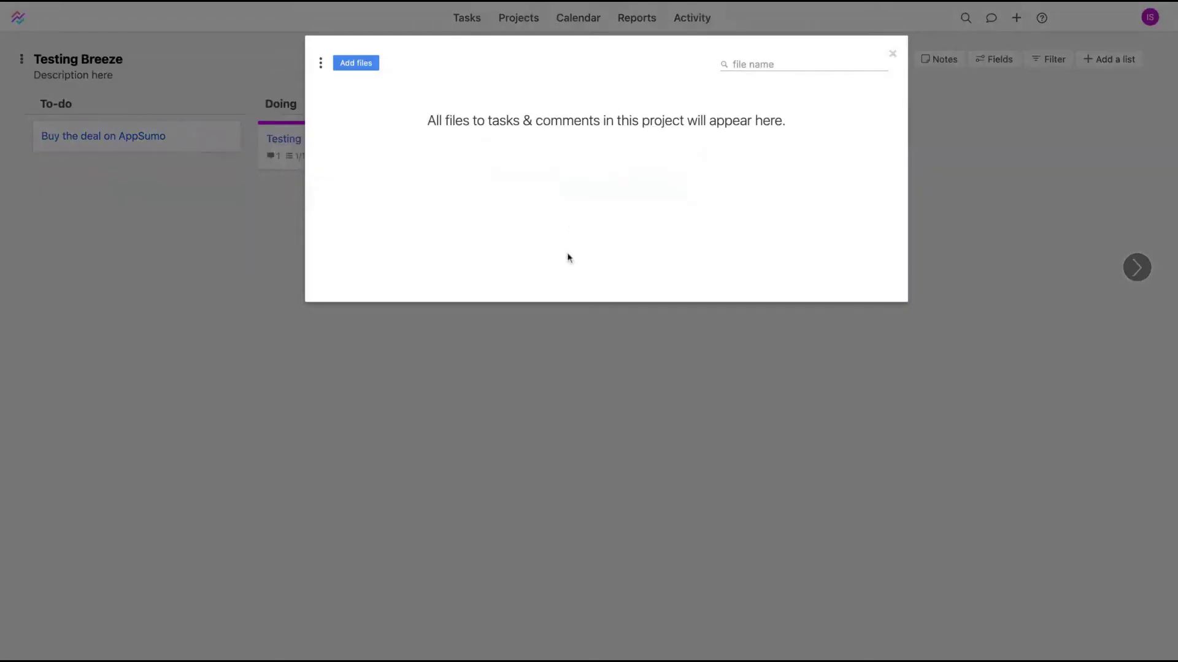
left_click(995, 127)
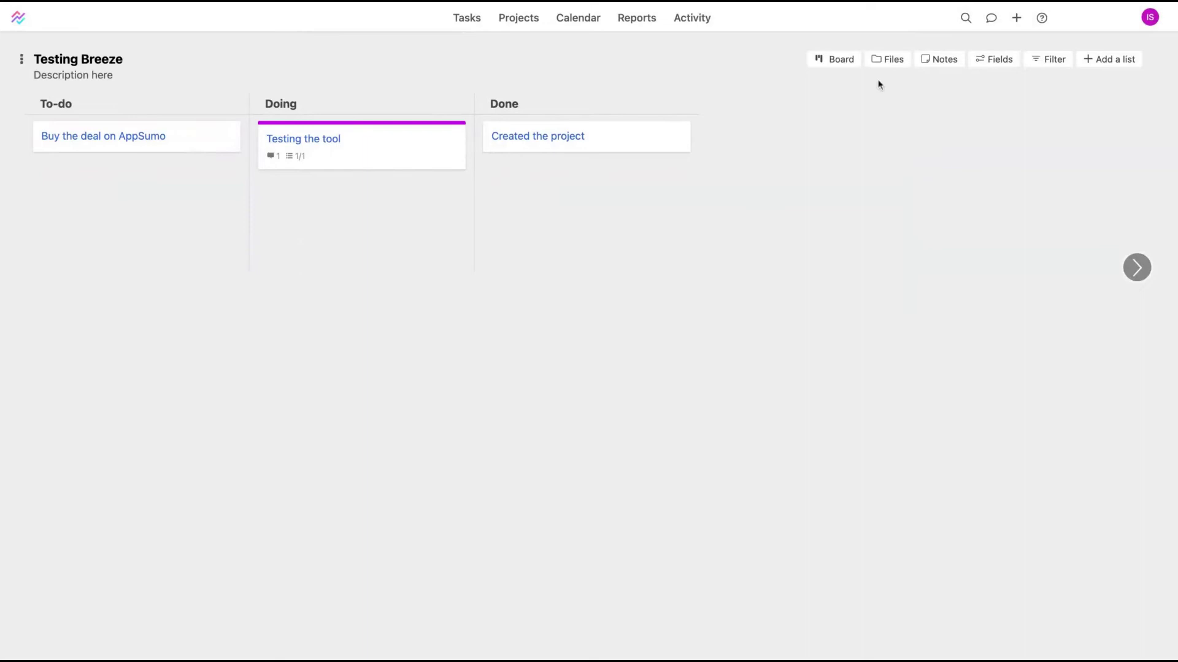
left_click(834, 60)
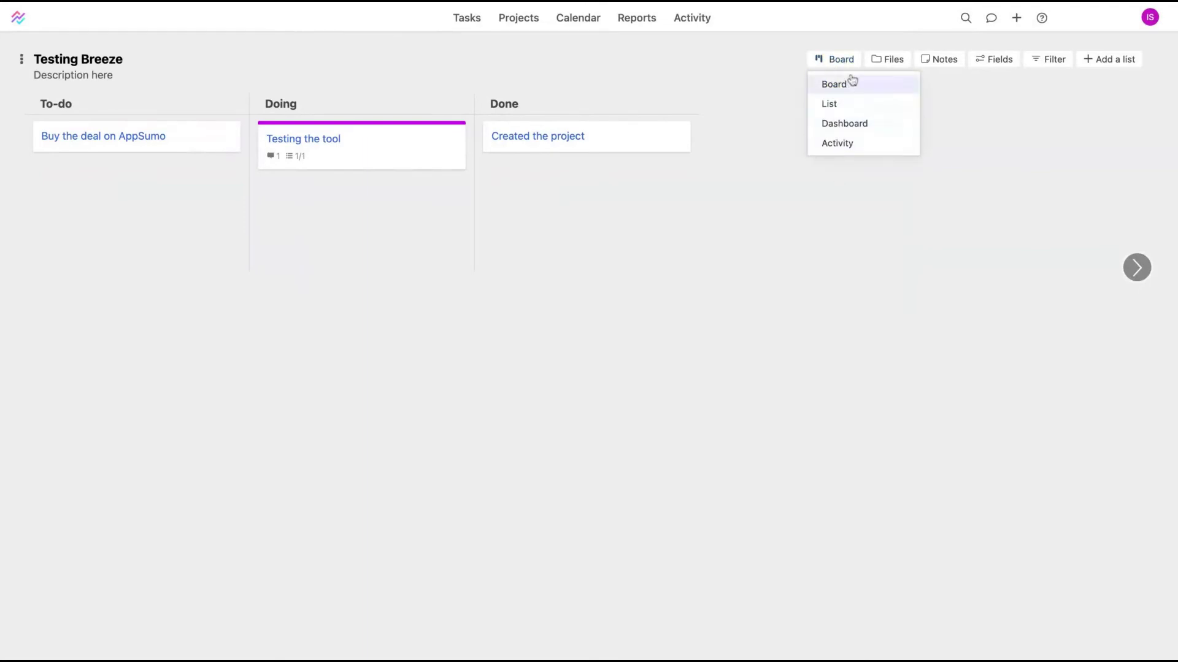
Switch the project through the List, Board, Dashboard and Activity views
left_click(829, 104)
left_click(842, 62)
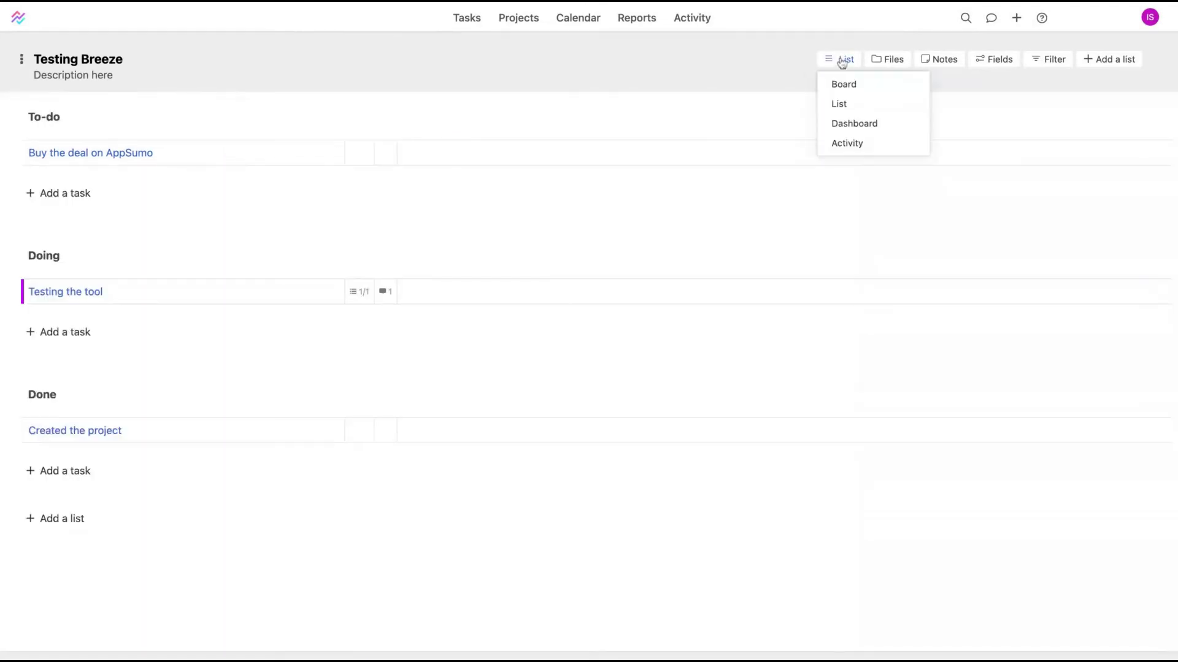
left_click(841, 87)
left_click(841, 64)
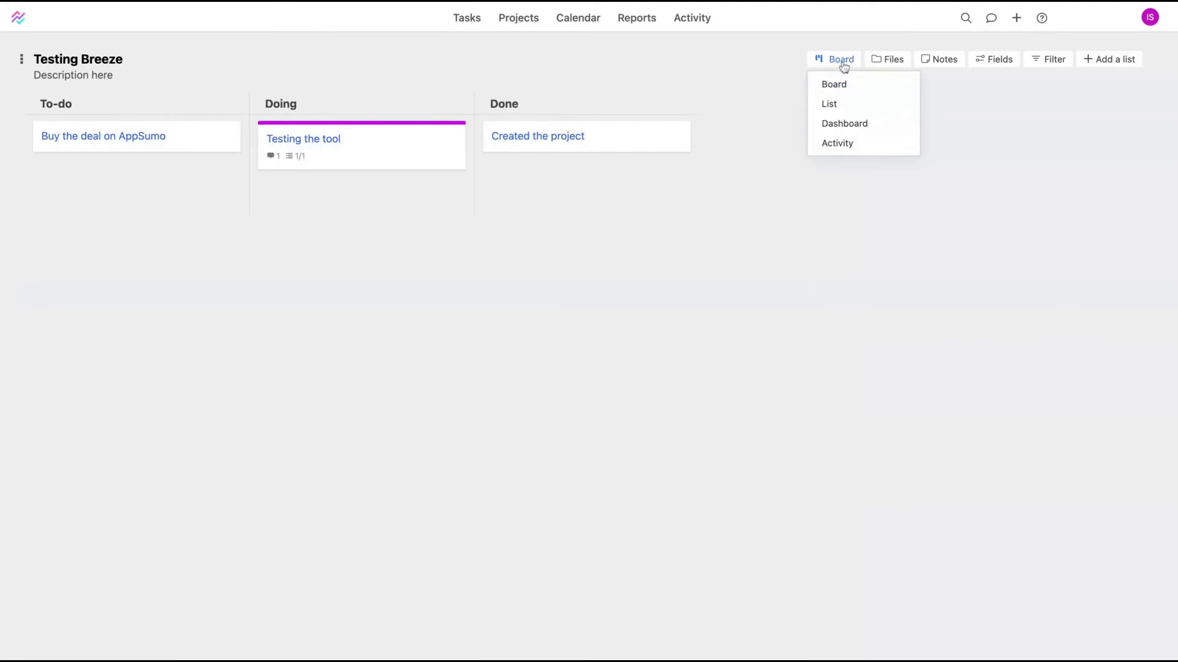
left_click(844, 123)
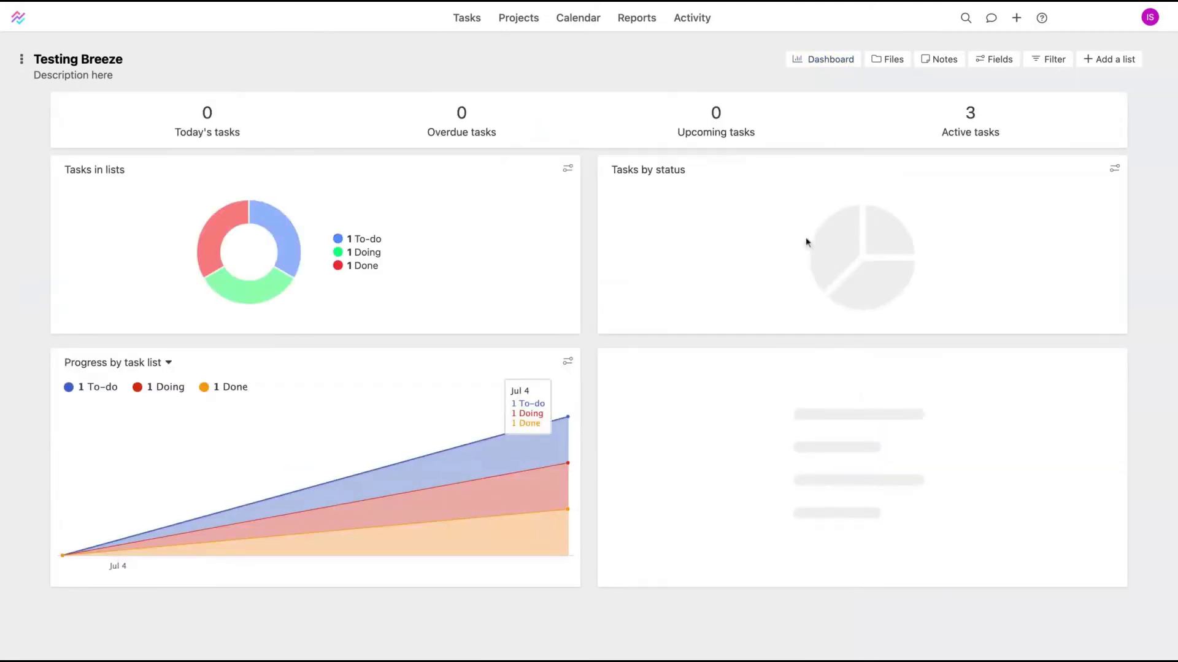
left_click(814, 62)
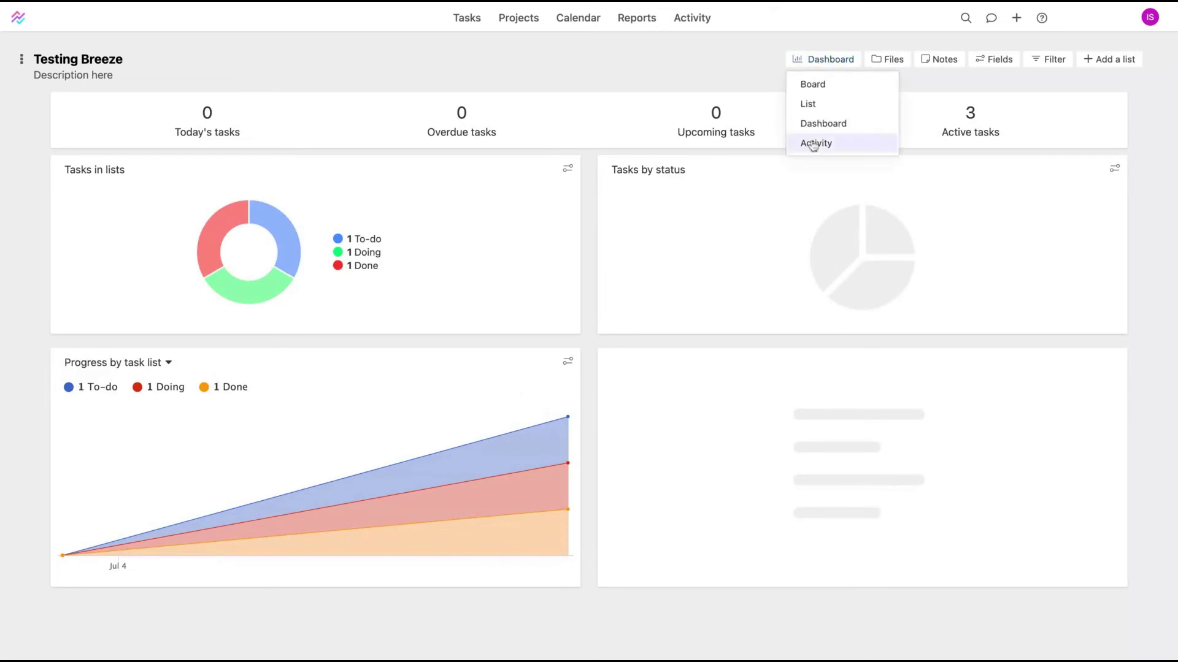
left_click(813, 144)
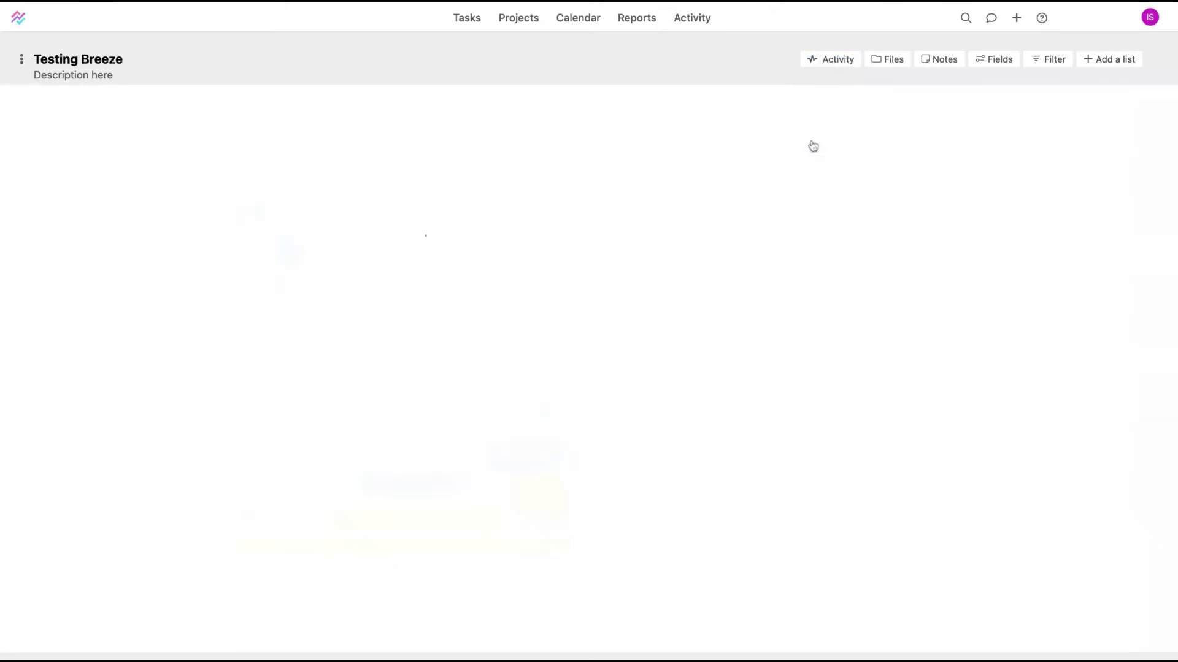
left_click(821, 65)
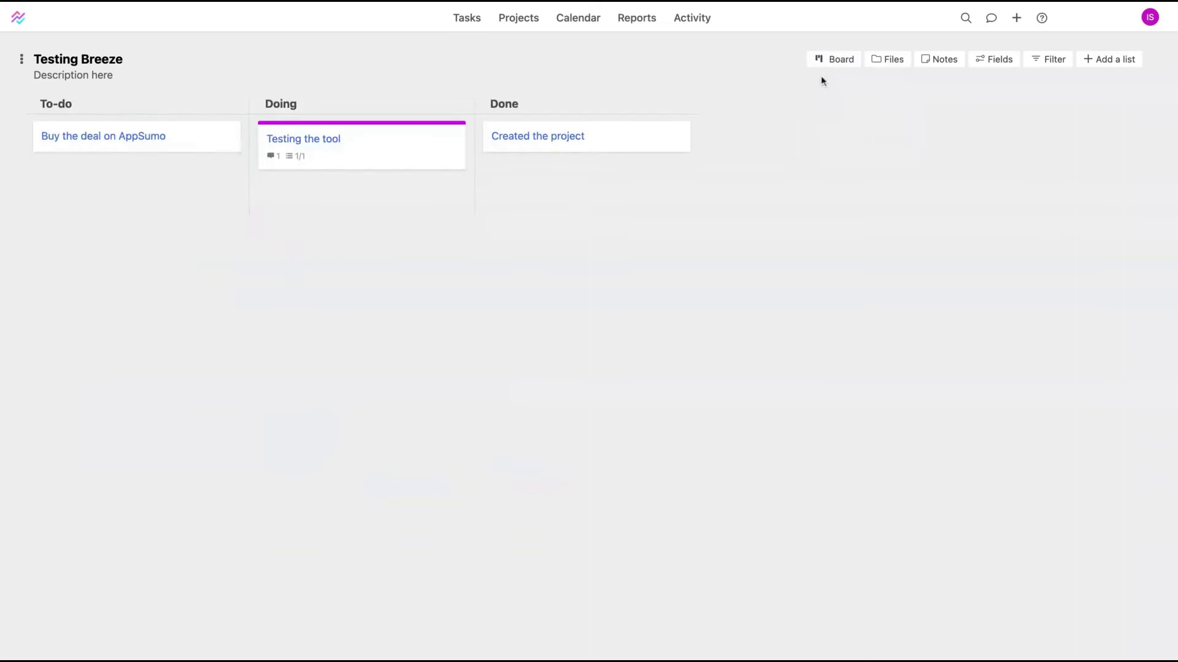
Check which task fields show on cards, then go to the Tasks overview
left_click(1000, 60)
left_click(998, 61)
left_click(465, 19)
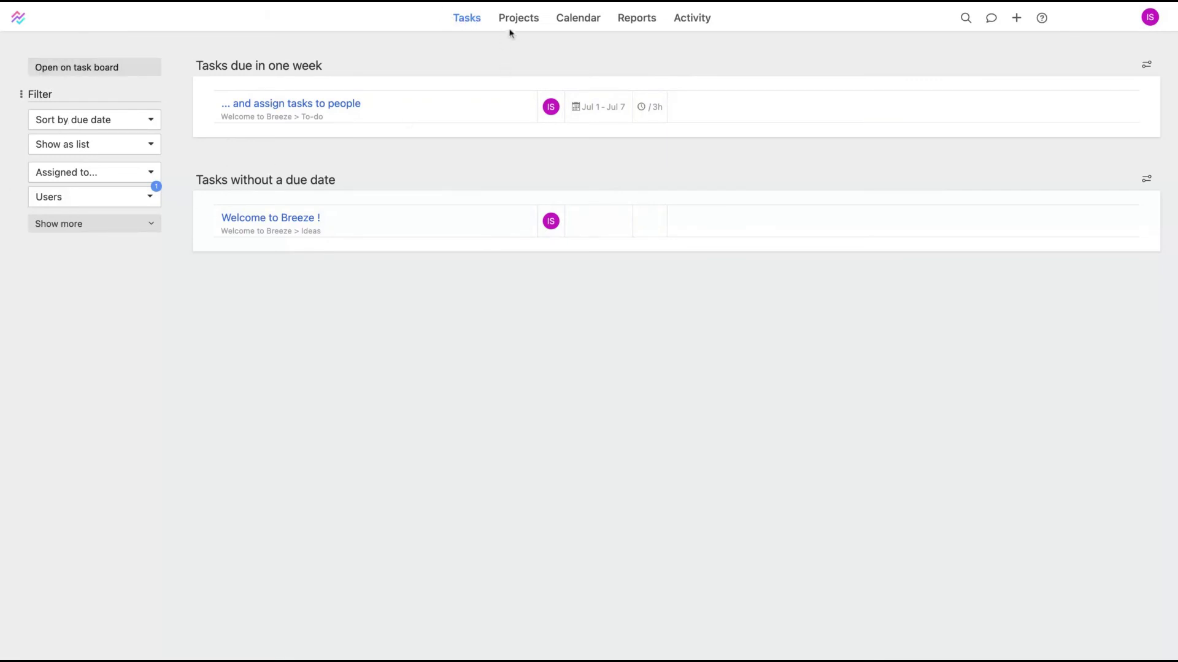
Visit the July calendar, the reports and the Recent activity feed, then open project search
left_click(592, 21)
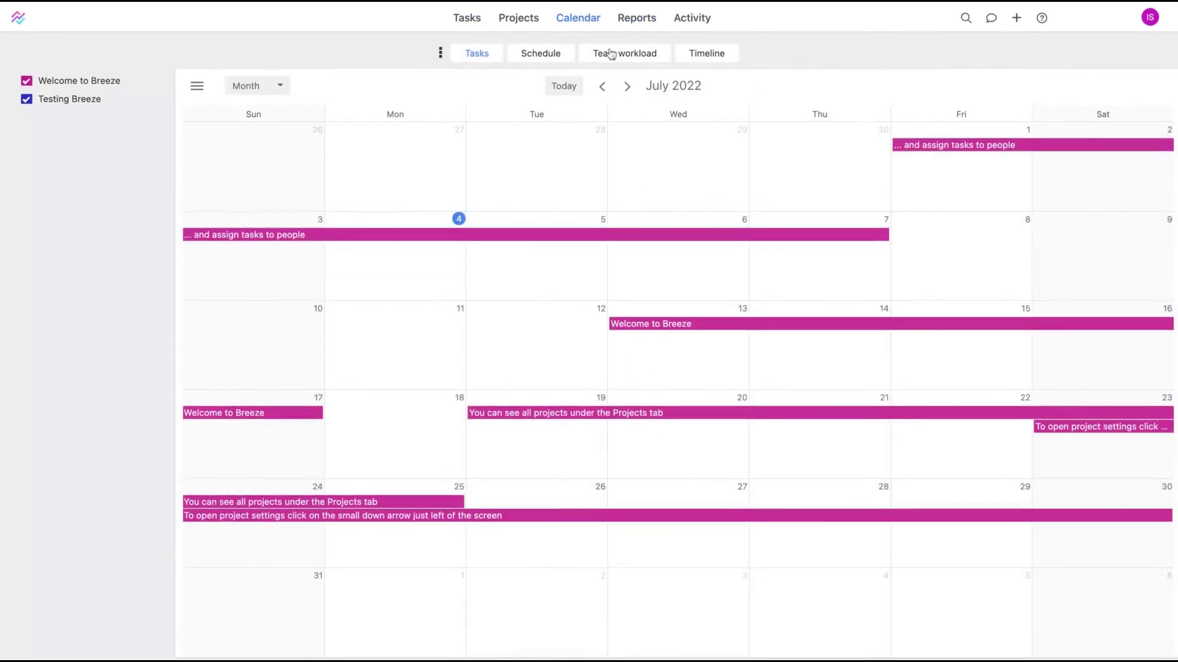
left_click(634, 24)
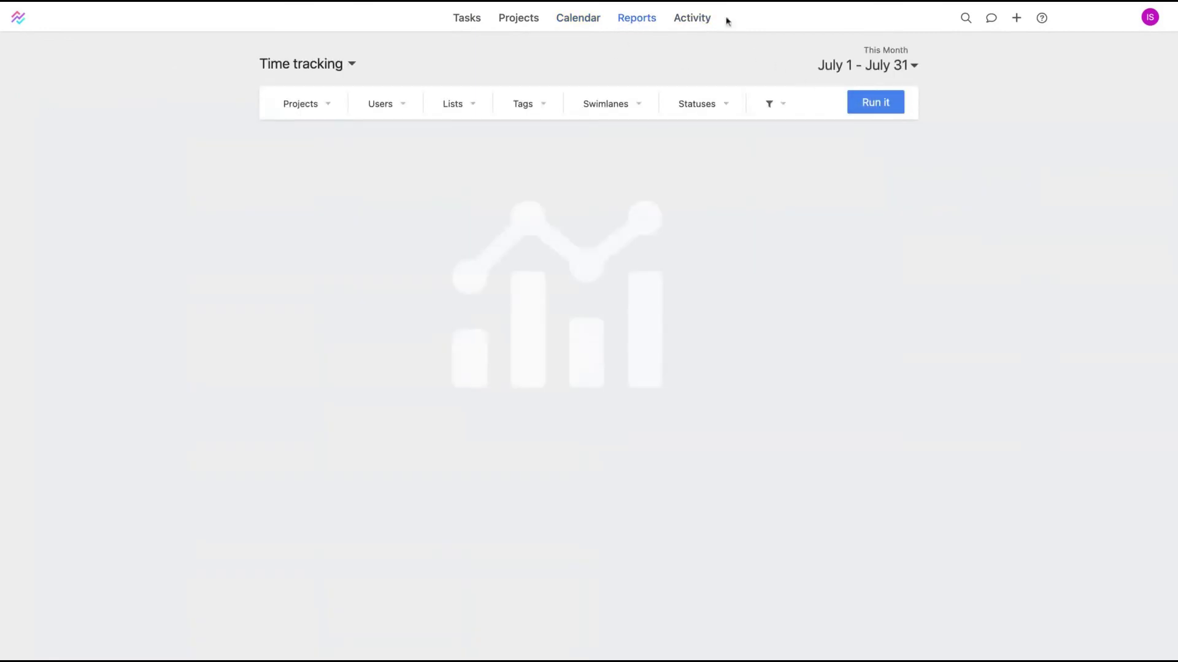
left_click(677, 22)
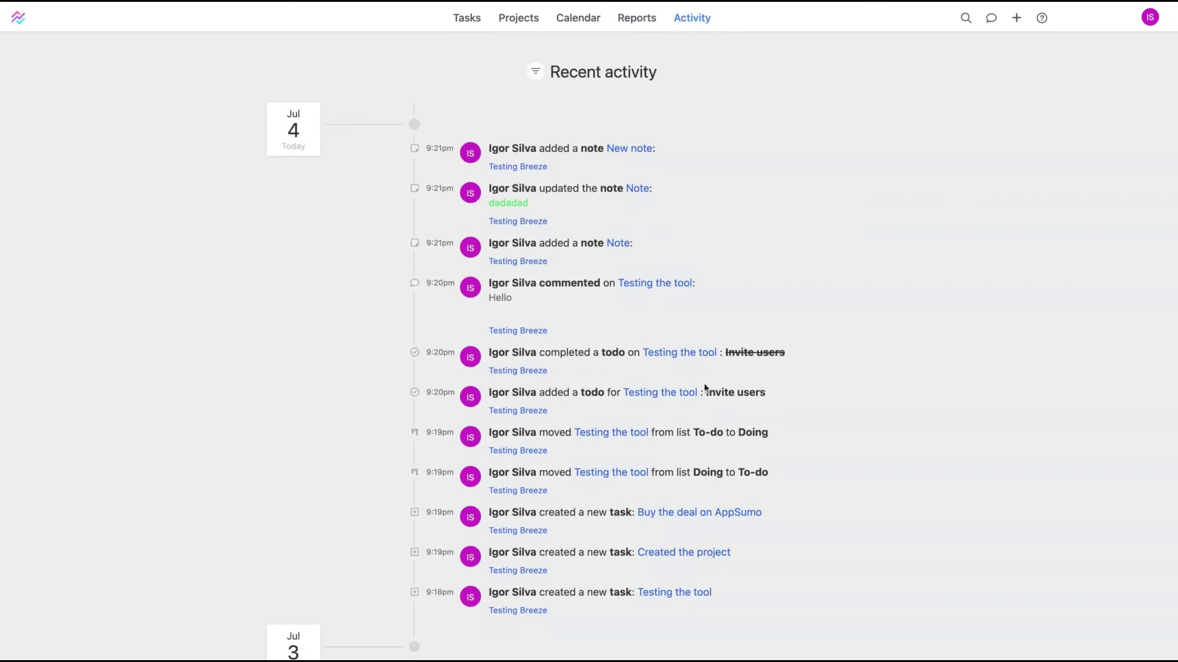
scroll(742, 252, "down", 8)
scroll(742, 251, "up", 8)
left_click(966, 22)
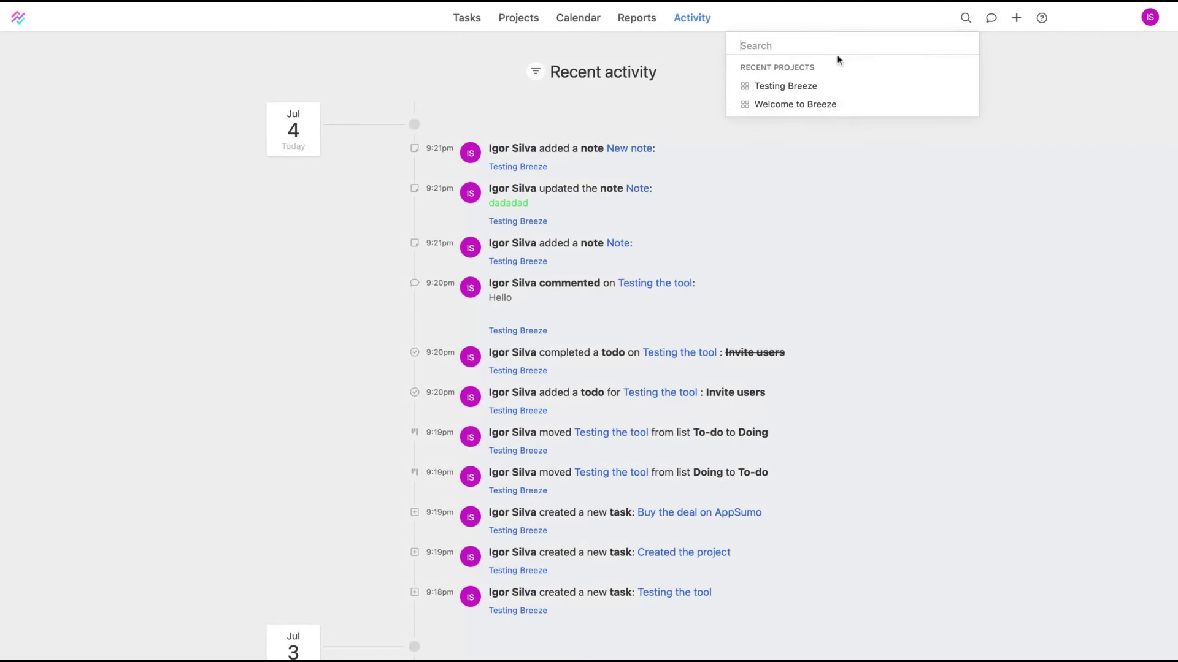
Look at the notifications and the quick-add options, then bring up the account menu
left_click(991, 19)
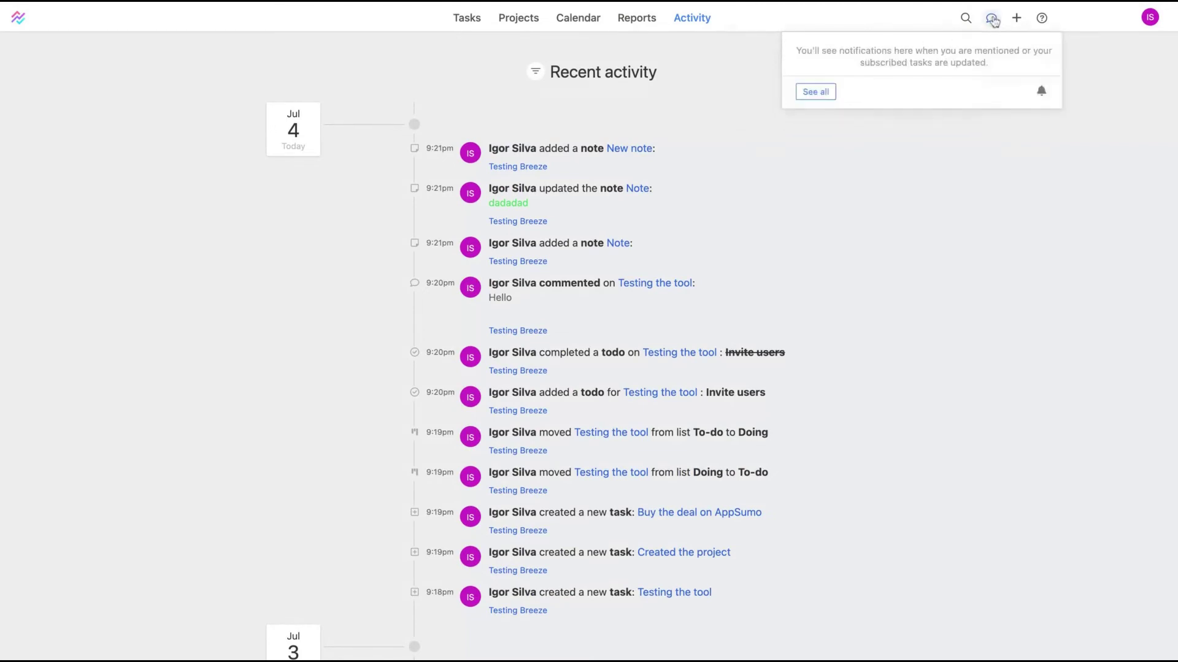
left_click(994, 20)
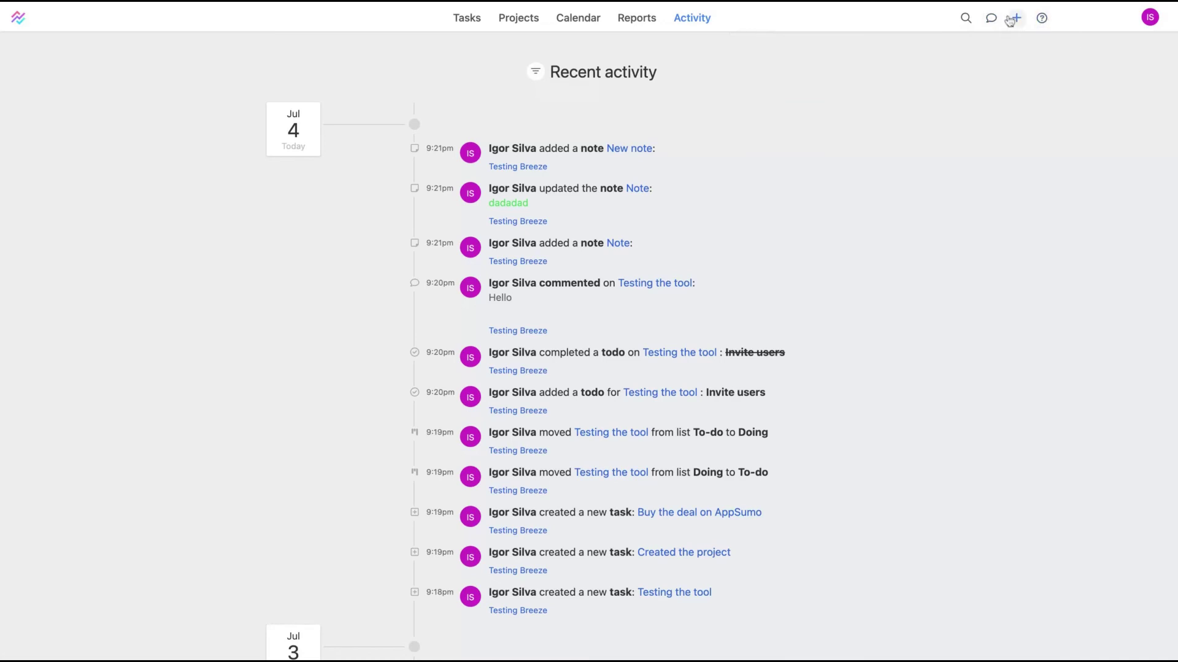
left_click(1011, 20)
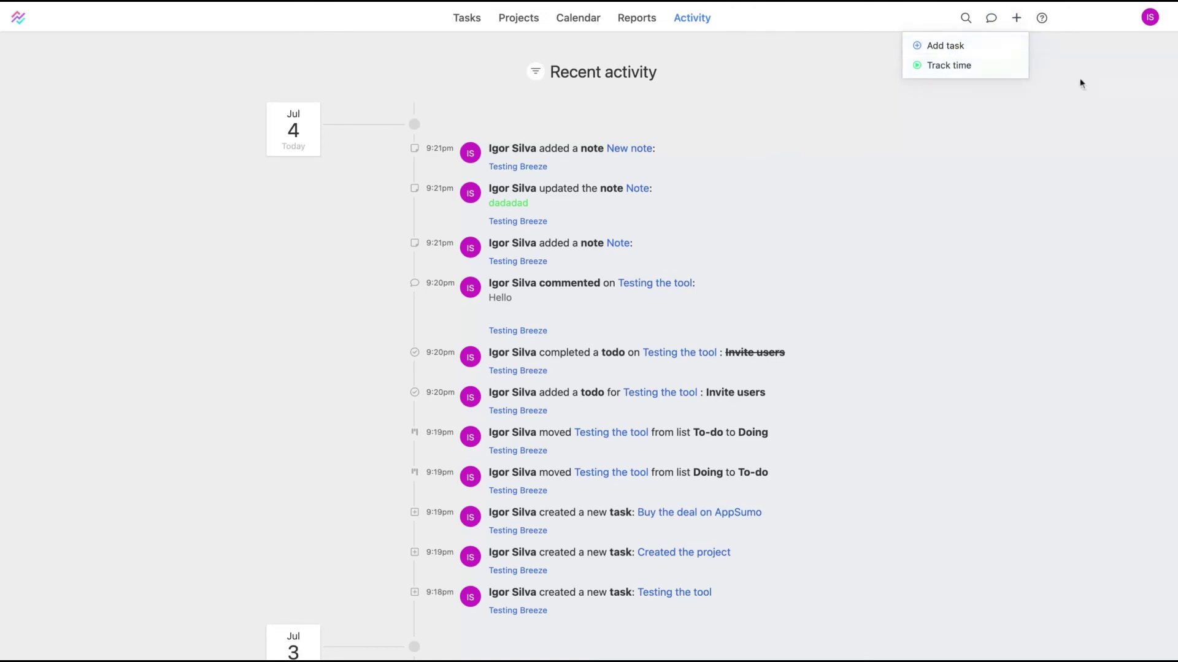
left_click(1150, 18)
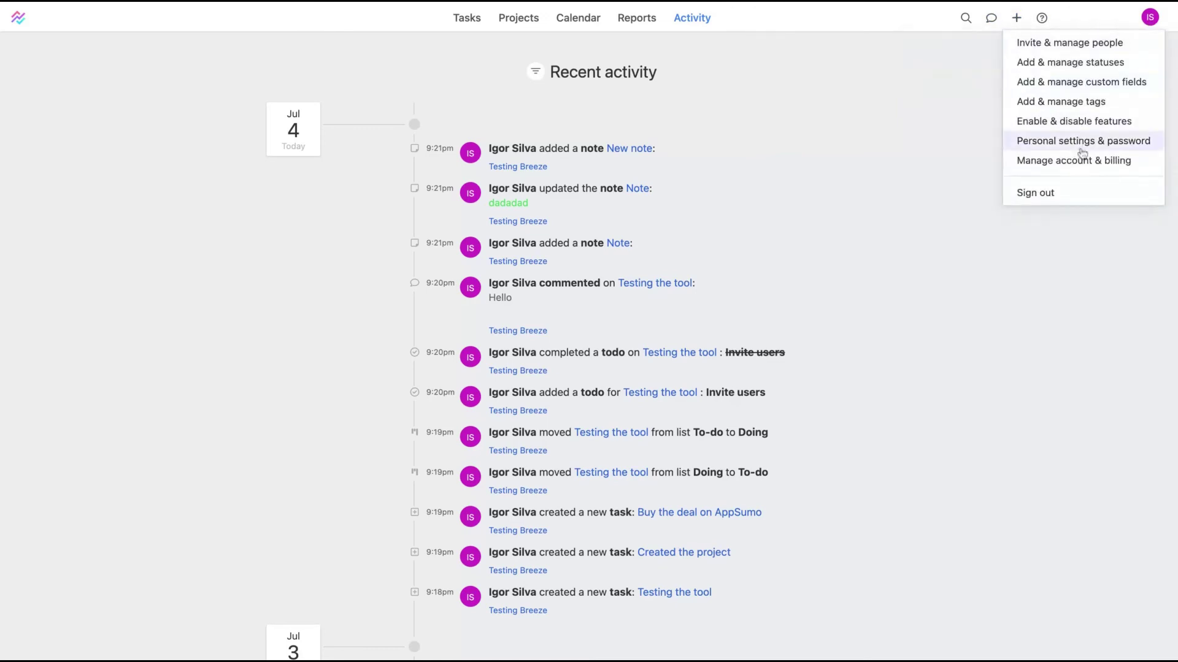
Review the Add people invite form and the shareable opt-in link options
left_click(1061, 44)
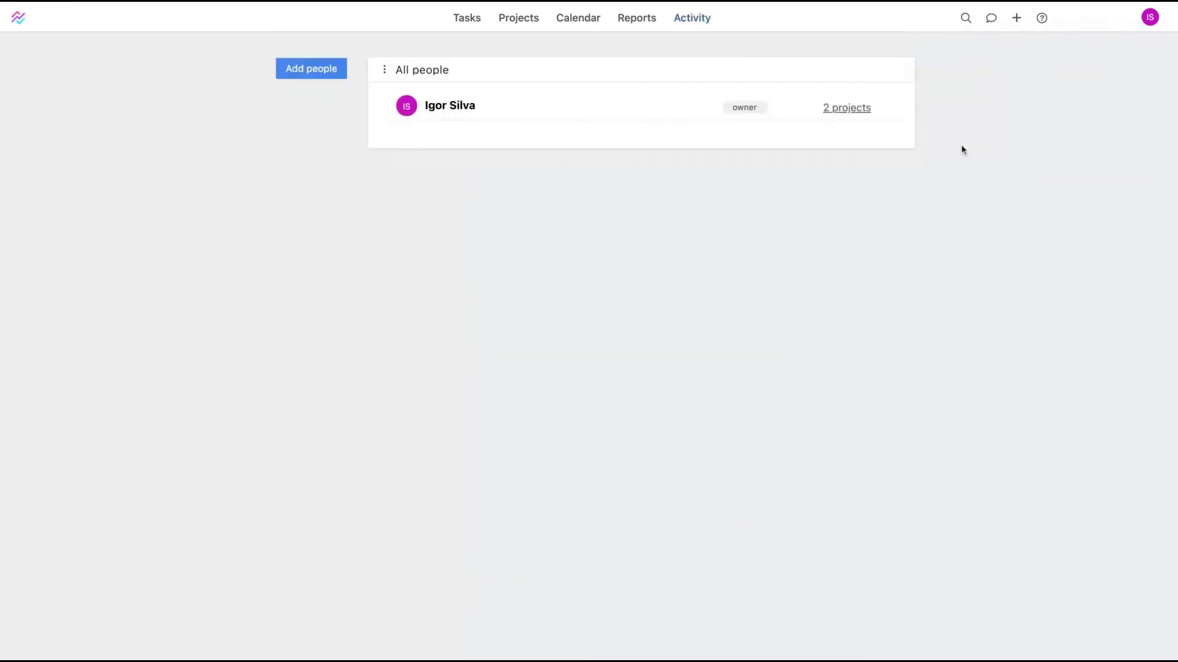
left_click(298, 74)
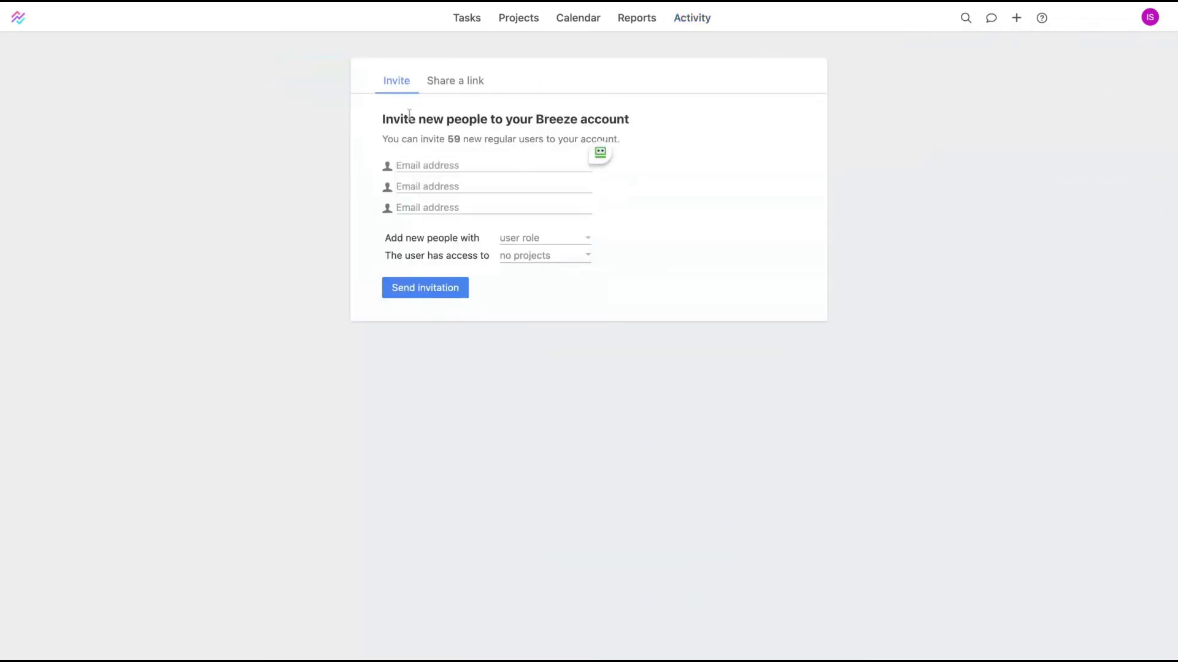
left_click(481, 87)
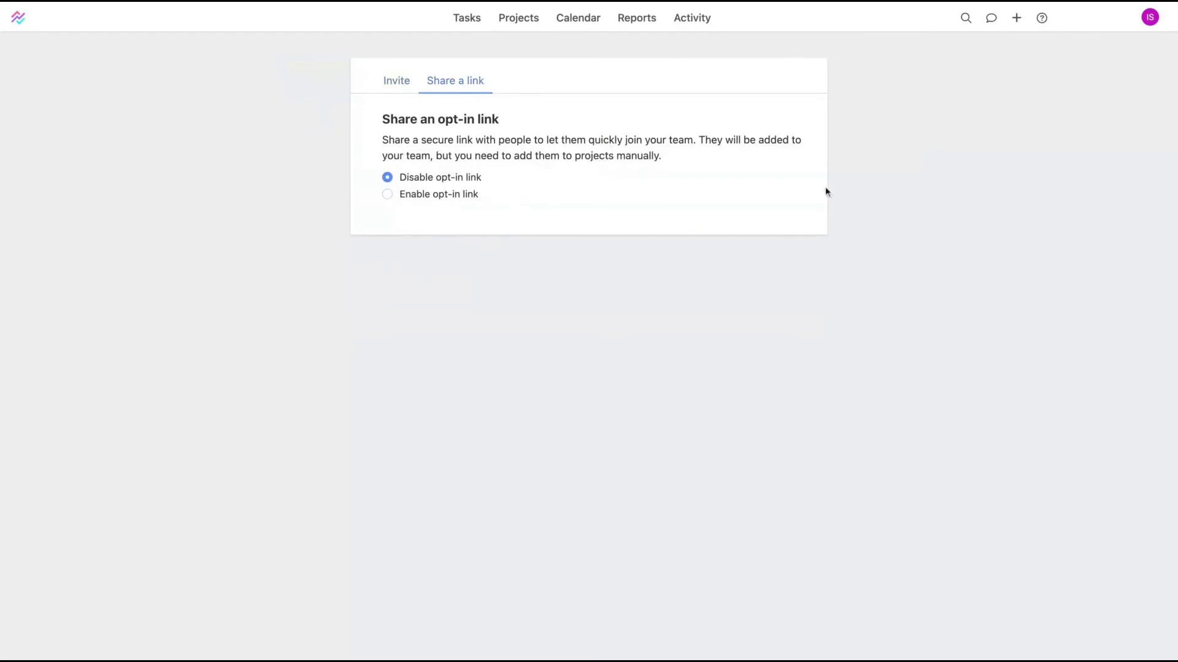
Open Manage account & billing and view the Account section with the team name
left_click(1153, 24)
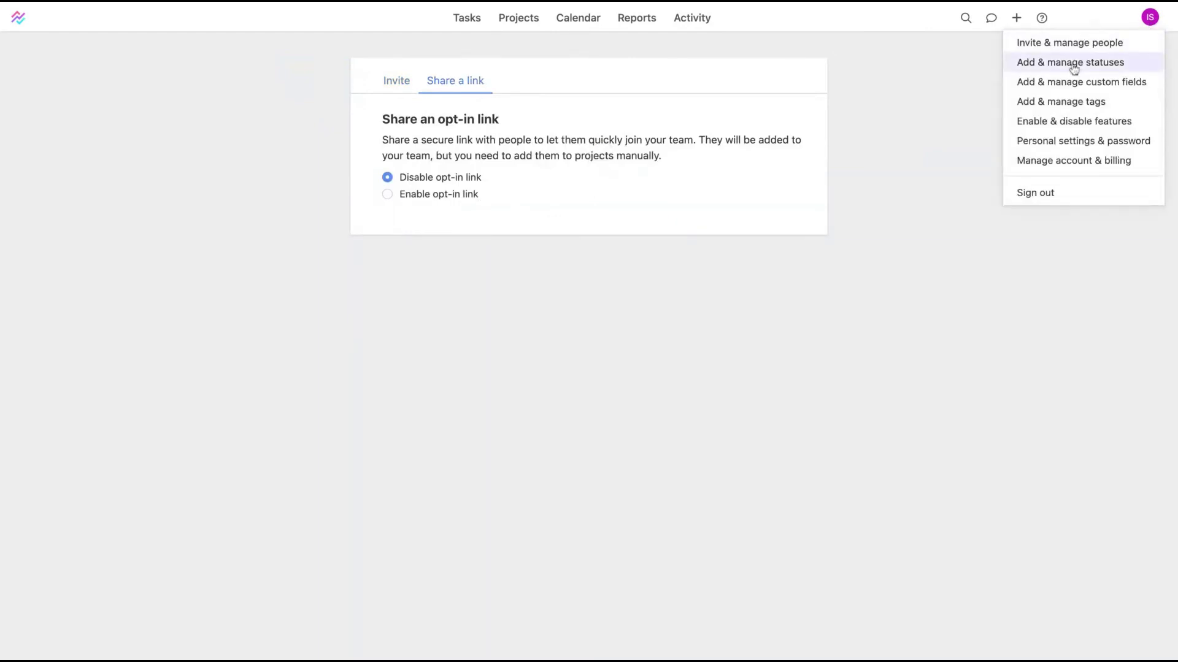
left_click(1028, 164)
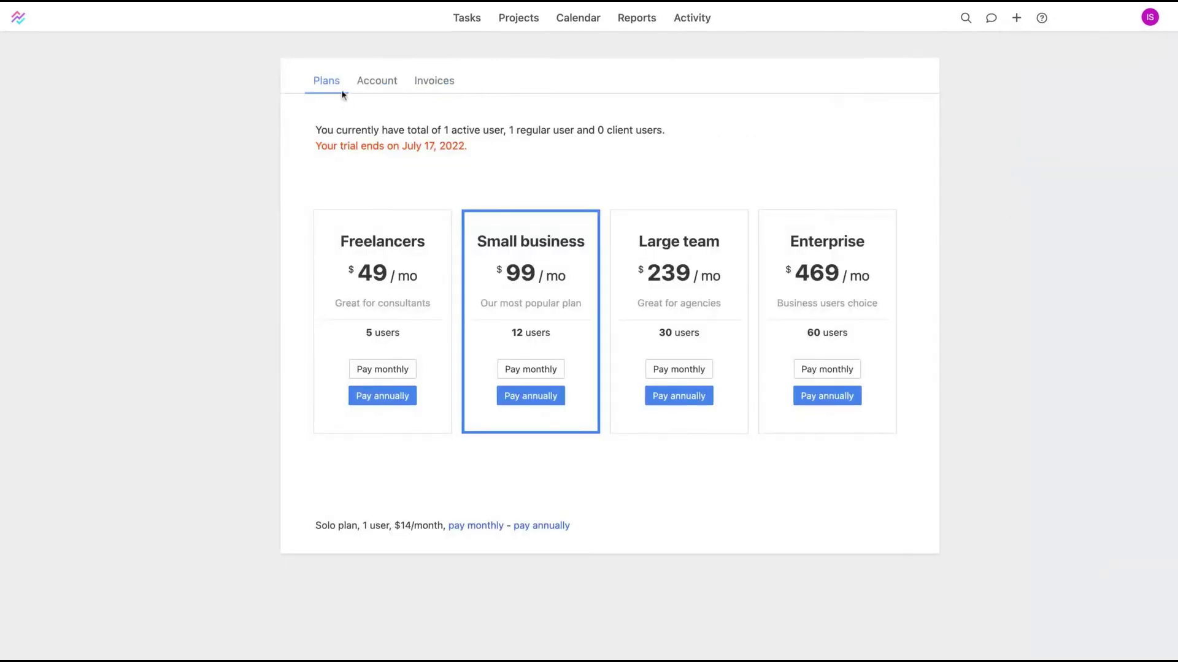
left_click(371, 86)
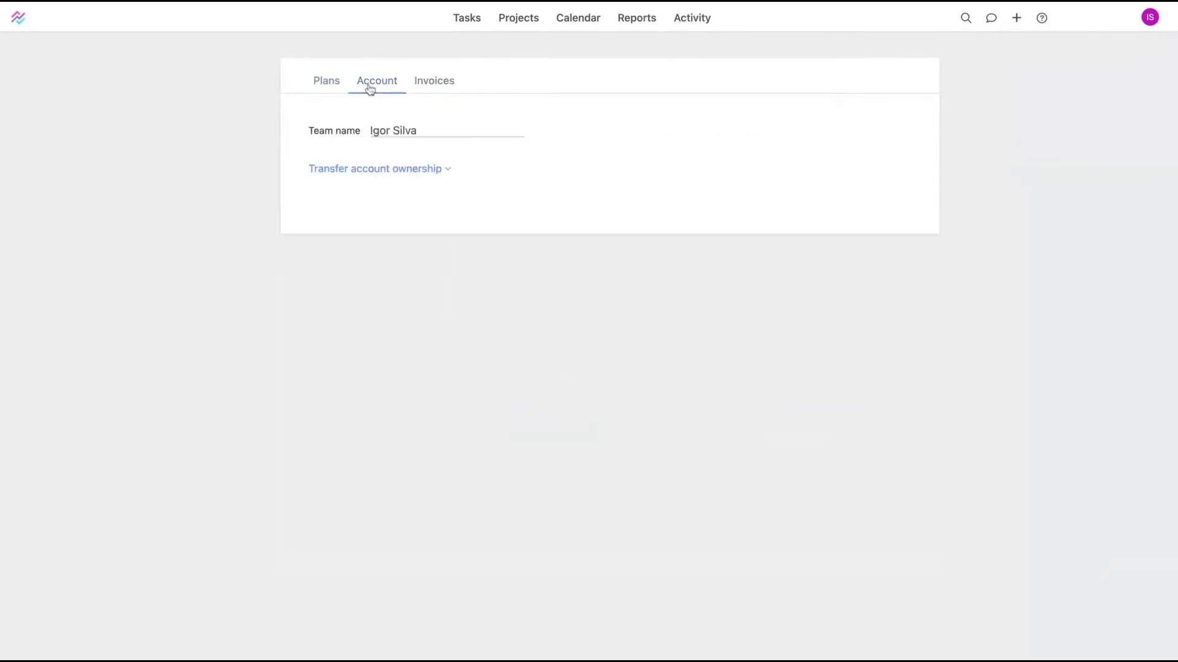
left_click(462, 22)
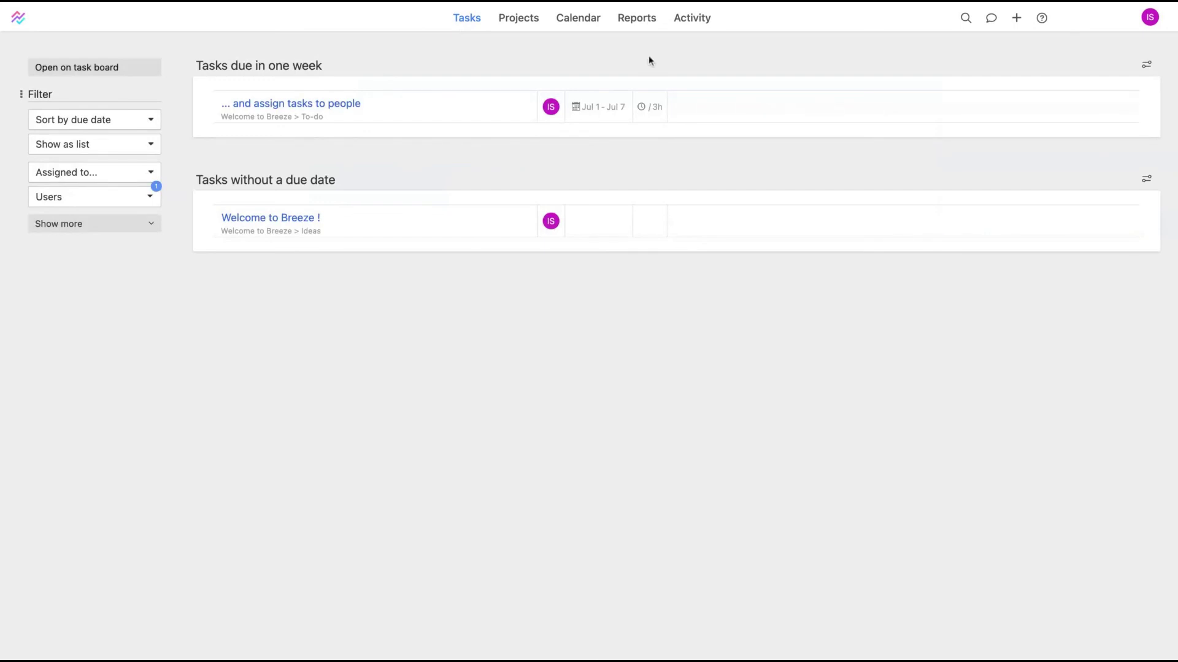